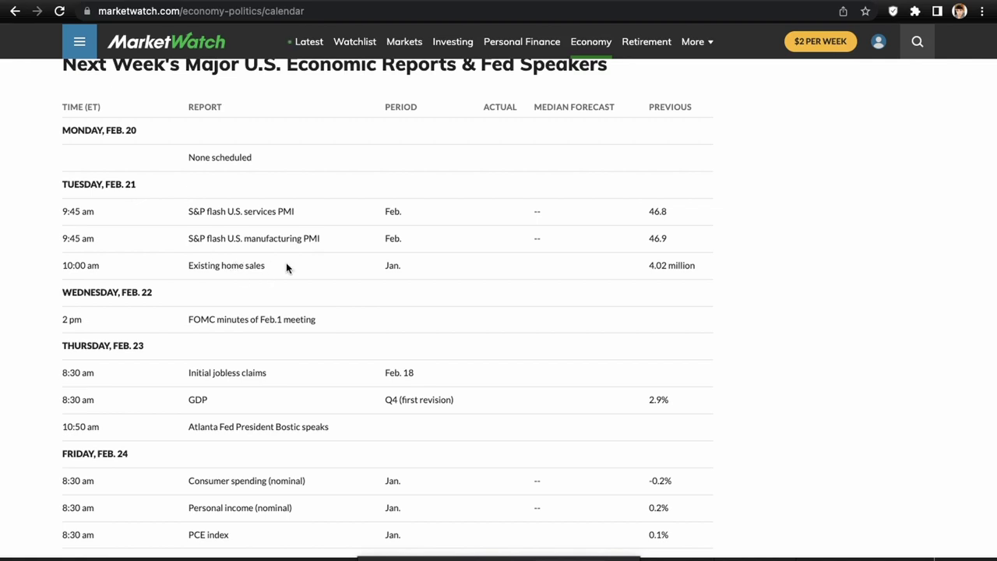
- Read through next week's major U.S. economic reports and Fed speakers on the calendar, from Monday, Feb. 20 to Friday, Feb. 24
scroll(286, 268, "down", 1)
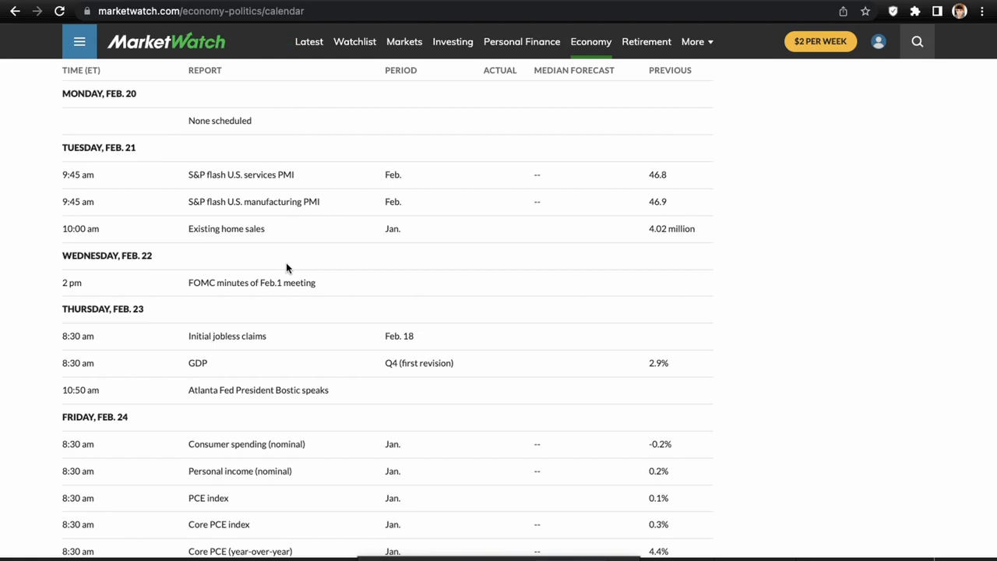
scroll(286, 264, "down", 1)
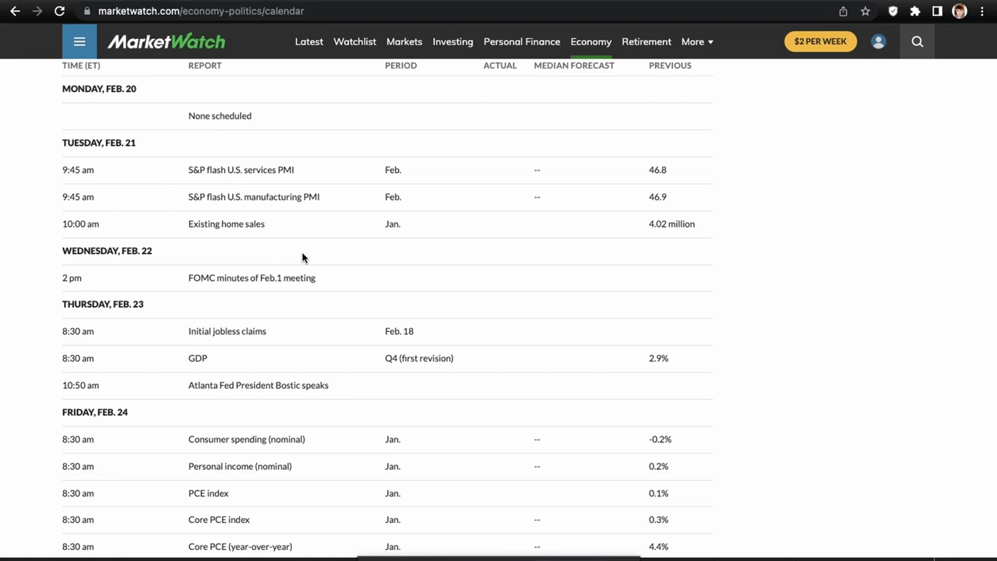
scroll(303, 257, "down", 1)
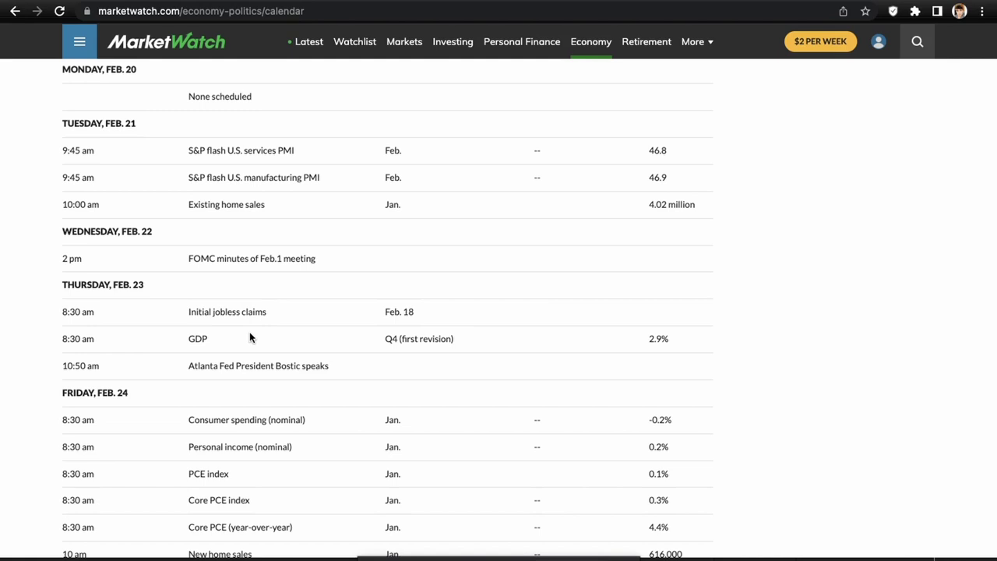
scroll(251, 337, "down", 3)
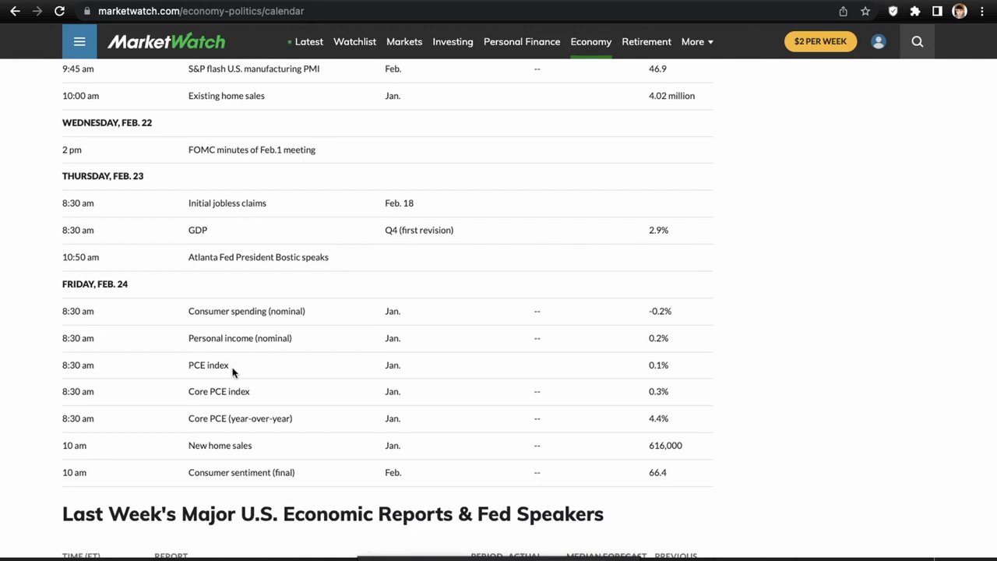
scroll(232, 372, "down", 1)
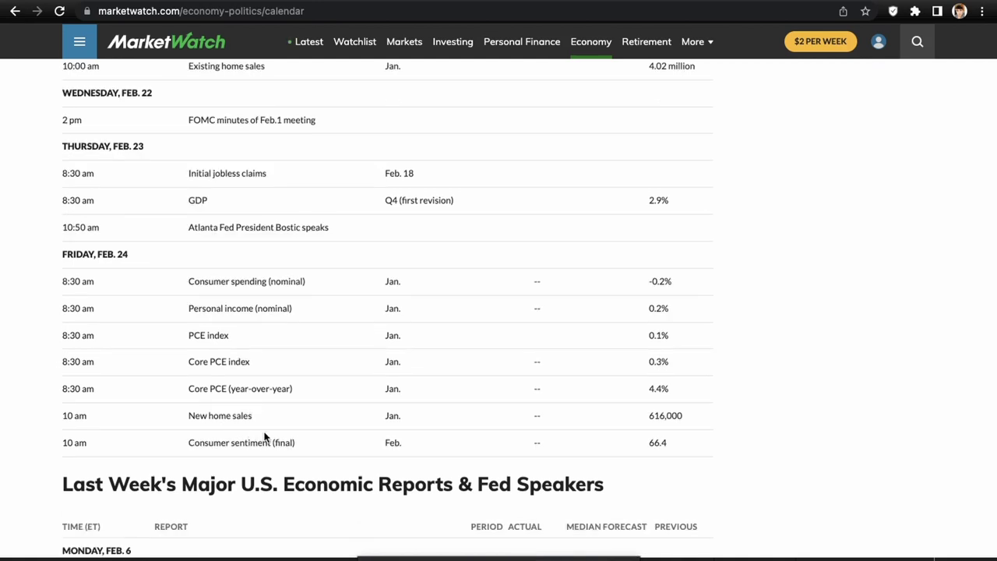
scroll(264, 437, "down", 1)
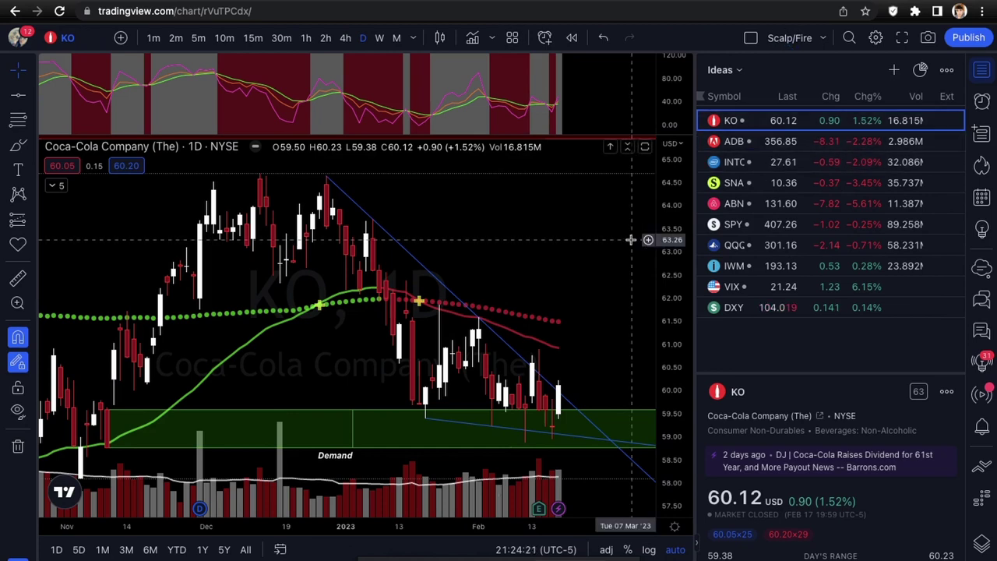
- On the KO daily chart in TradingView, sketch a freehand arrow rising from the latest candle
mouse_move(109, 448)
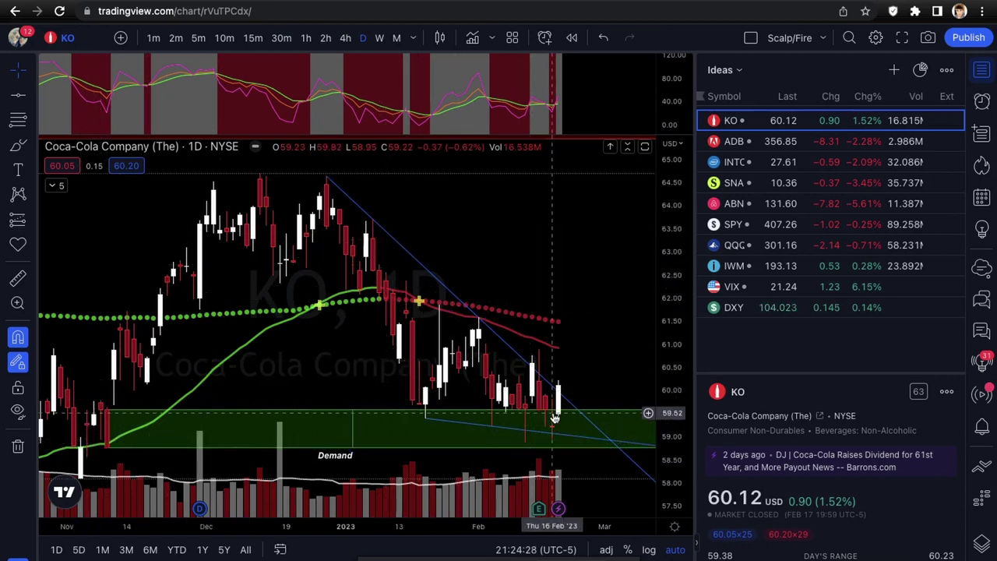
key("alt+b")
mouse_move(564, 372)
left_mouse_down()
mouse_move(566, 348)
mouse_move(589, 361)
mouse_move(558, 363)
mouse_move(560, 336)
mouse_move(577, 323)
left_mouse_up()
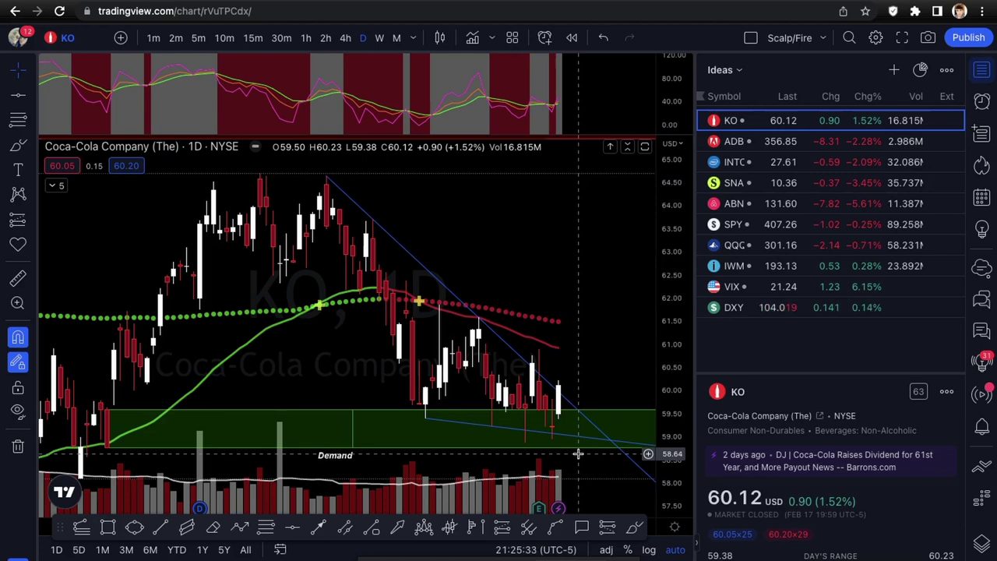
- Open the ADBE chart from the watchlist and sketch a freehand arrow curving upward from the latest candle with the Brush
key("space")
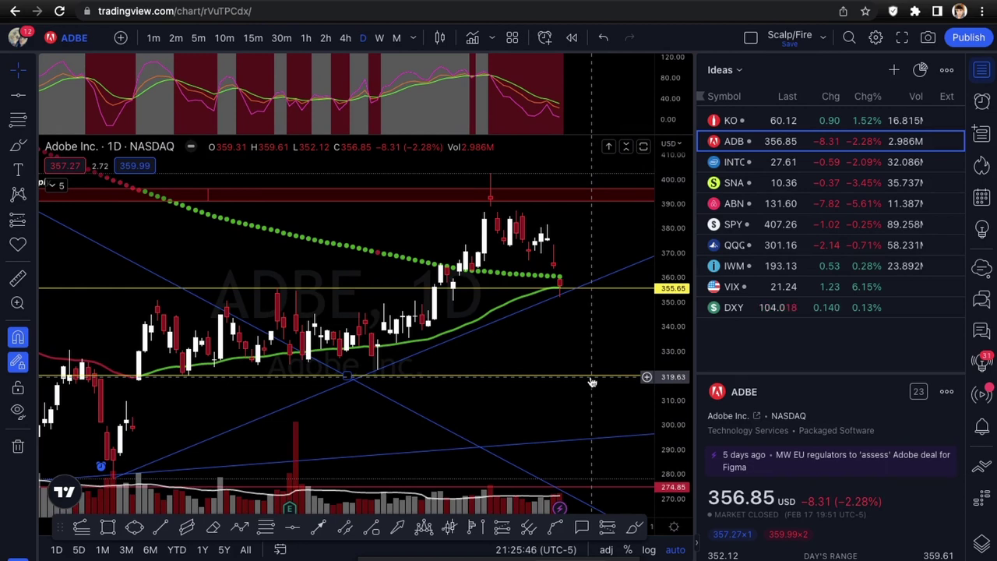
left_click(592, 377)
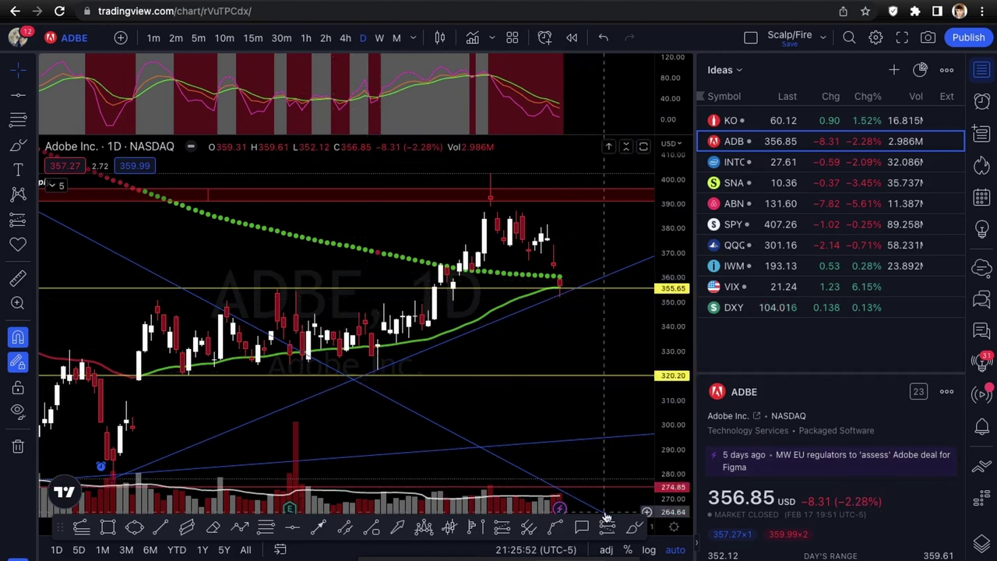
left_click(634, 527)
mouse_move(568, 285)
left_mouse_down()
mouse_move(584, 250)
mouse_move(583, 274)
mouse_move(588, 259)
left_mouse_up()
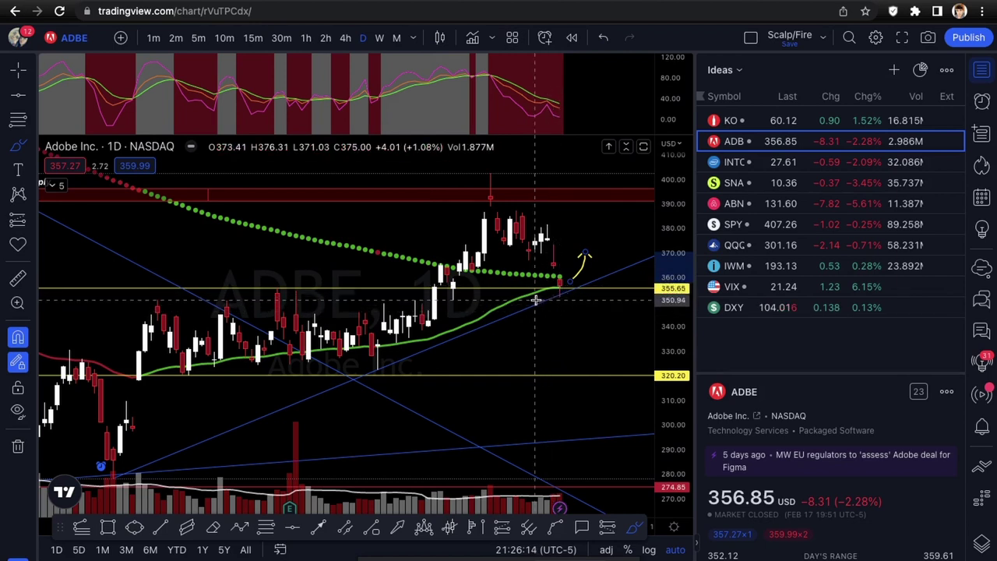
key("Escape")
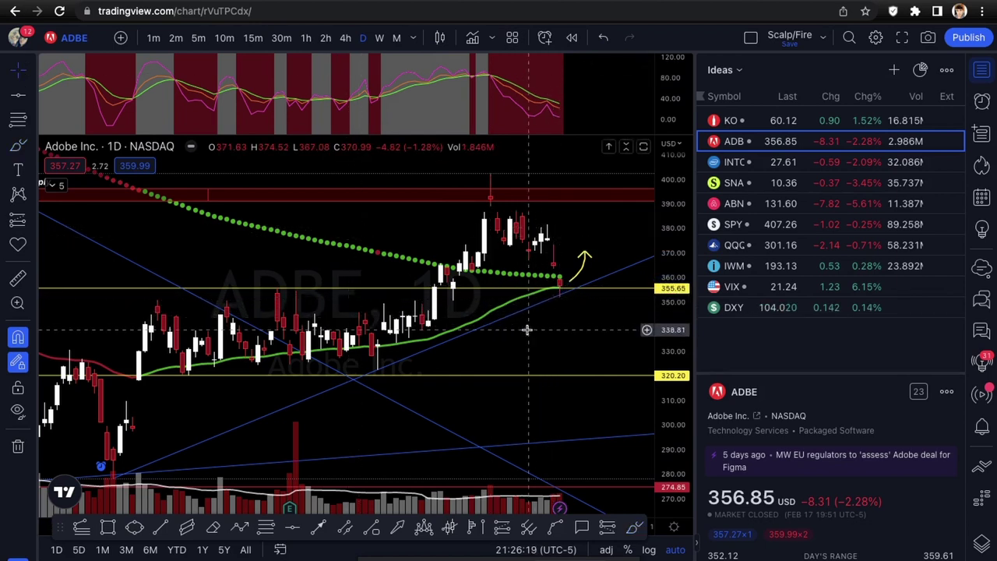
- Open the "breakdown" alert attached to ADBE's rising trend line and save it
right_click(599, 287)
left_click(635, 296)
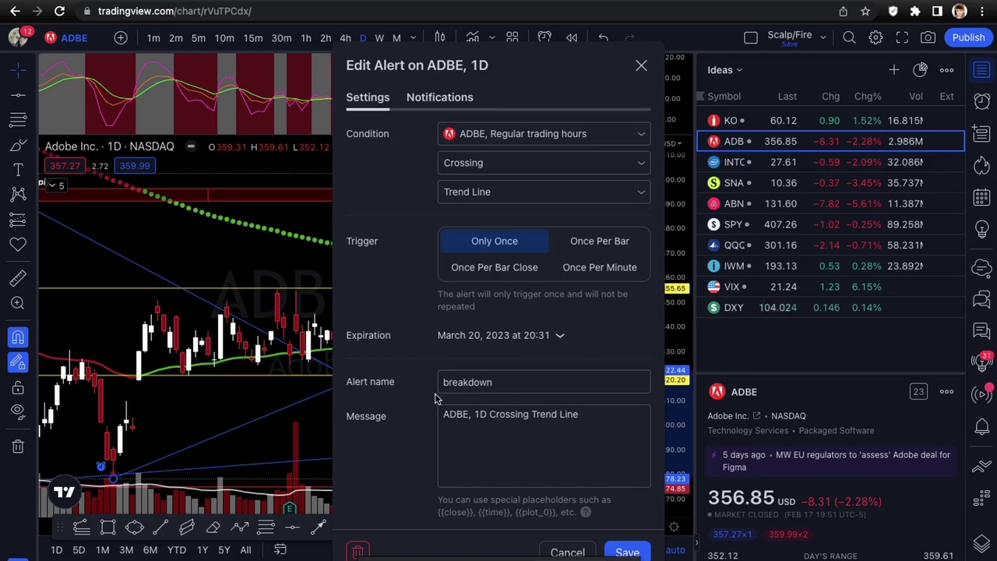
left_click(623, 548)
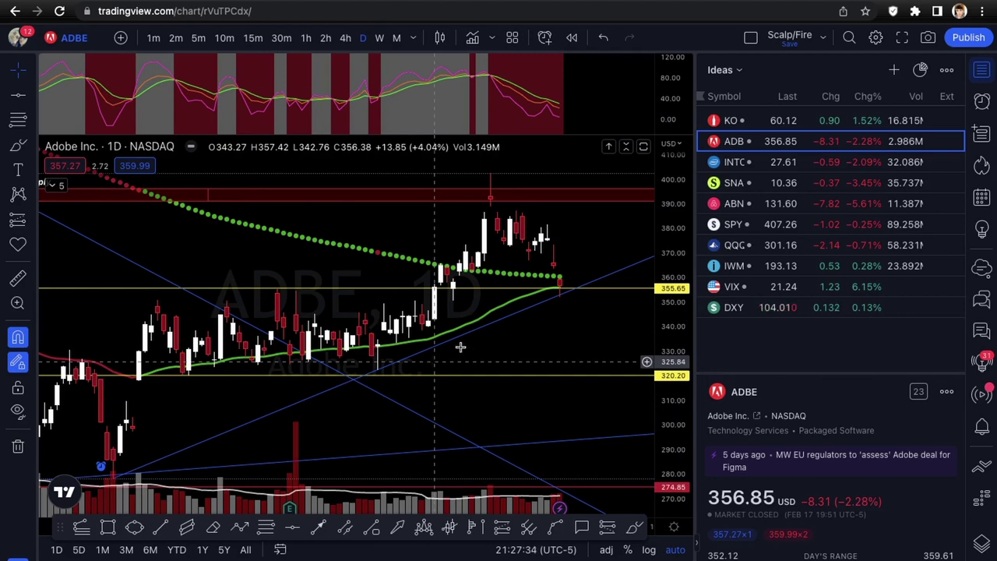
- Open the INTC chart and sketch a freehand arrow from the latest candle dipping to the demand zone and bouncing up
key("Down")
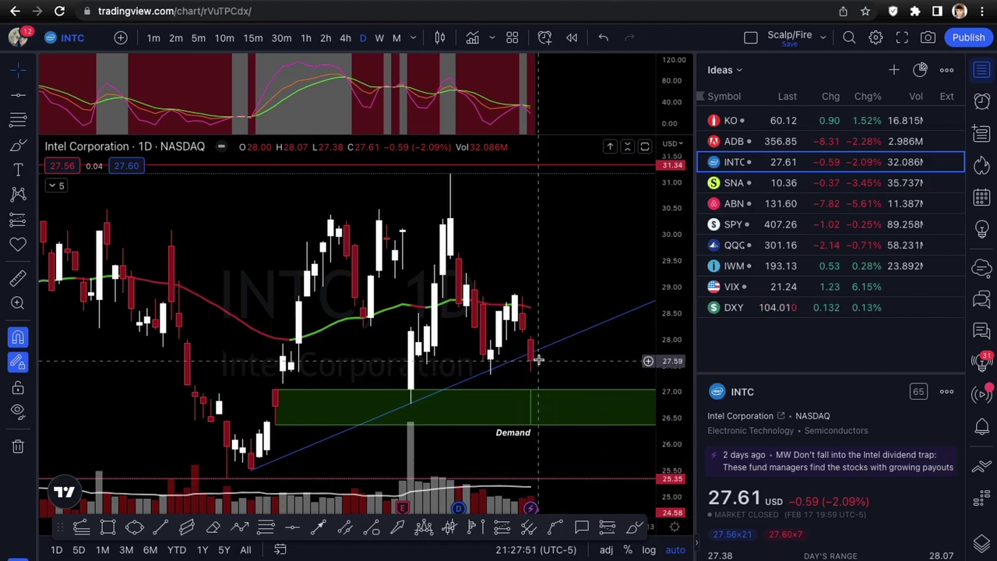
key("alt+b")
mouse_move(544, 371)
left_mouse_down()
mouse_move(545, 397)
mouse_move(562, 376)
left_mouse_up()
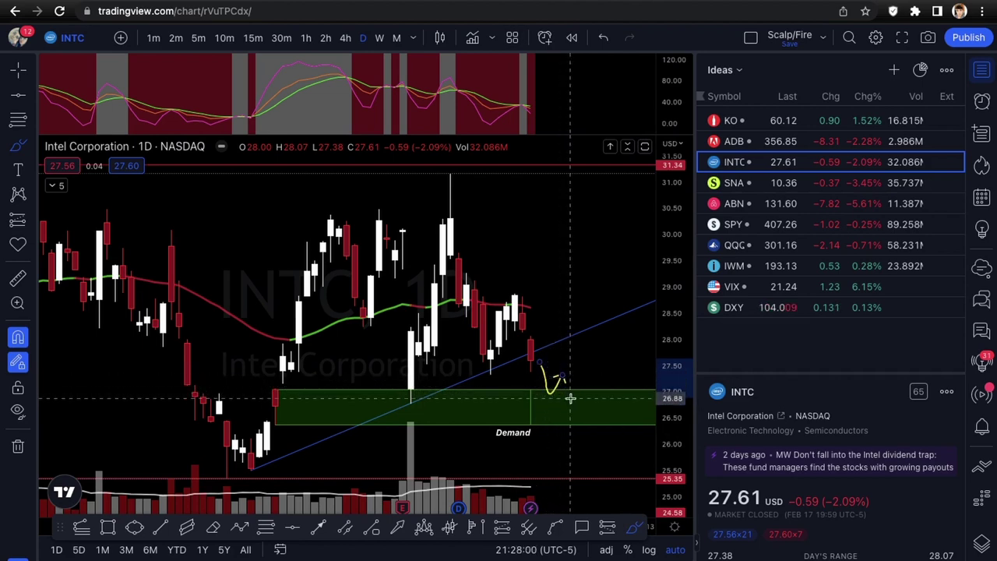
left_click(18, 70)
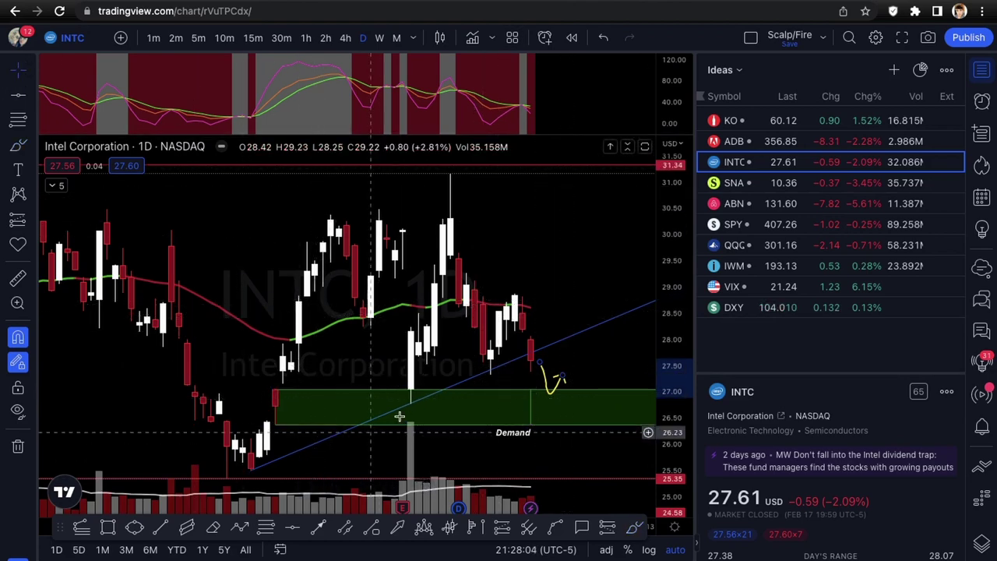
- Delete the freehand arrow on INTC and place a horizontal line at about 26.78 inside the demand zone
left_click(562, 382)
key("Delete")
left_click(292, 528)
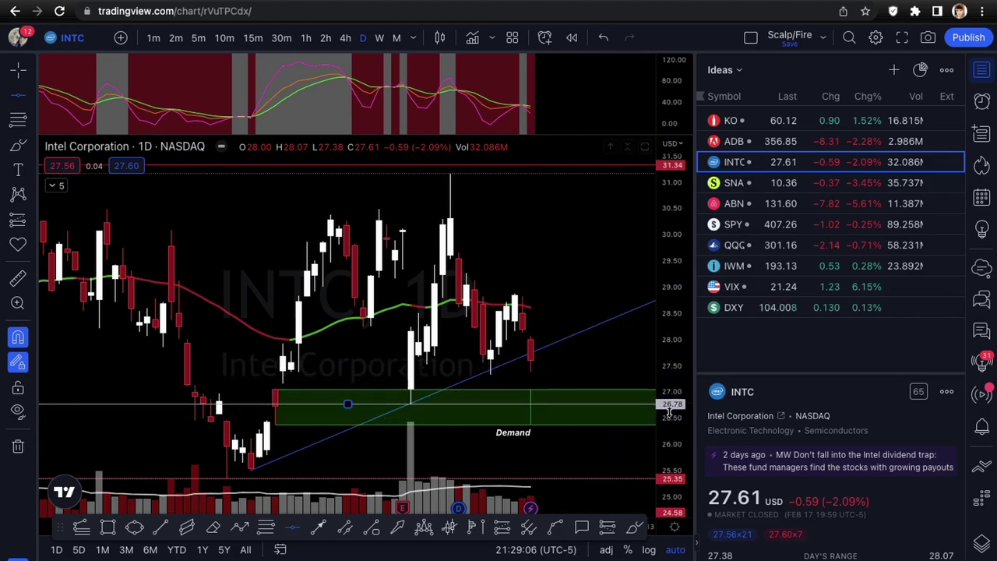
- On the SNAP chart, sketch a freehand arrow dipping into the green demand zone and place a horizontal line at about 9.85
key("Down")
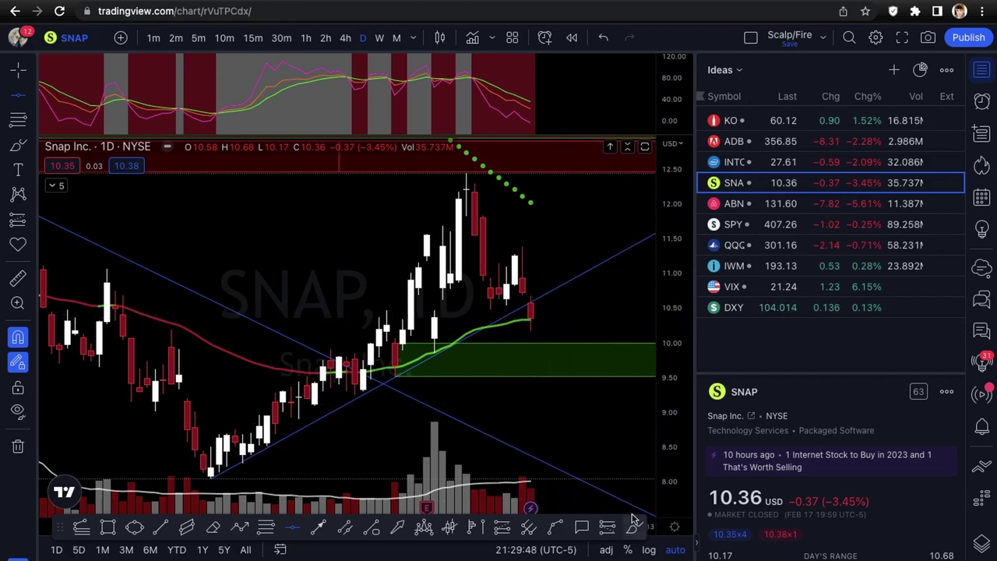
mouse_move(537, 317)
left_mouse_down()
mouse_move(552, 345)
mouse_move(580, 336)
left_mouse_up()
key("alt+t")
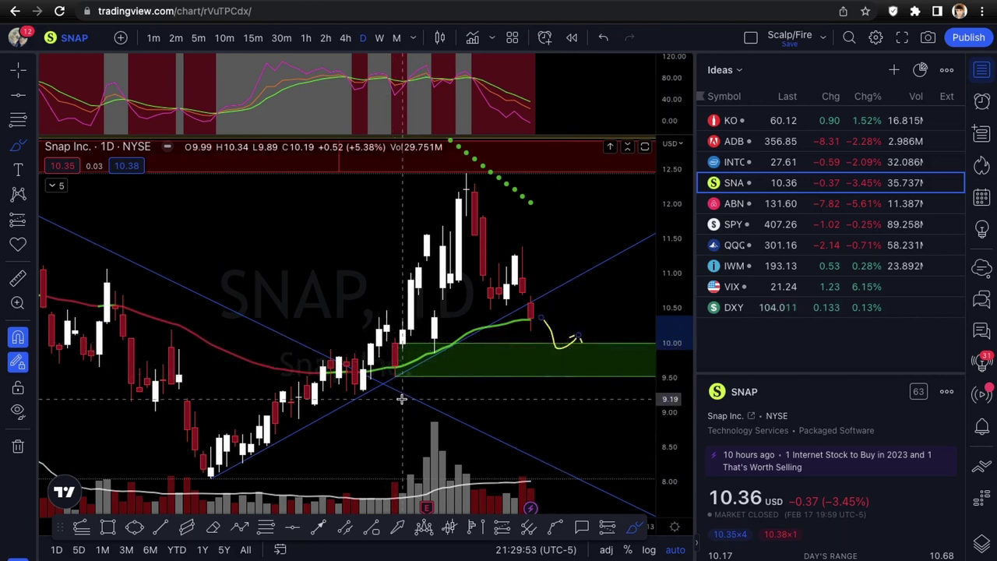
left_click(436, 363)
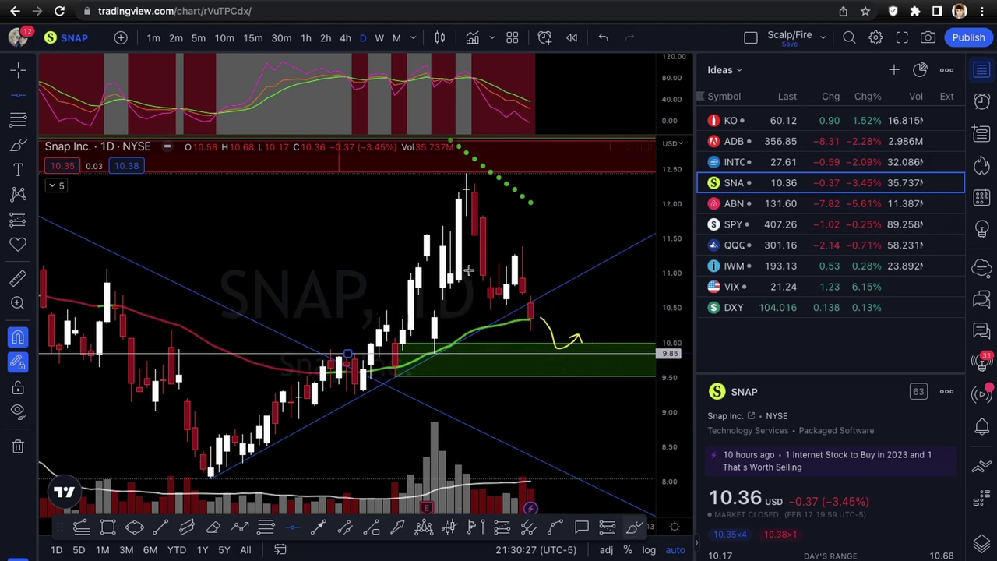
- Replace the SNAP arrow with one that rises toward the rising trend line and drops to the demand zone, and undo it
left_click(18, 144)
key("ctrl+z")
mouse_move(534, 318)
left_mouse_down()
mouse_move(551, 290)
mouse_move(562, 341)
left_mouse_up()
left_click(14, 74)
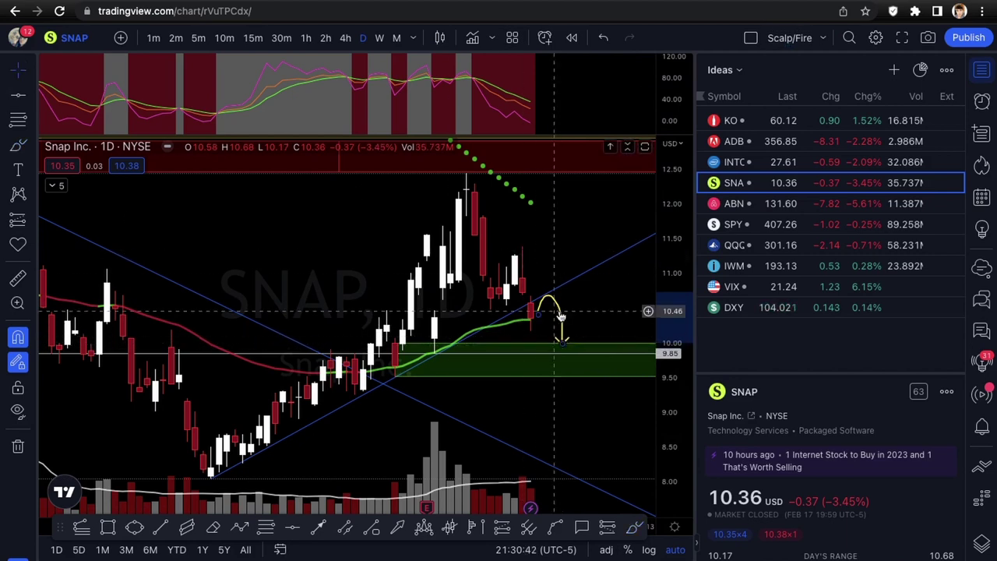
key("ctrl+z")
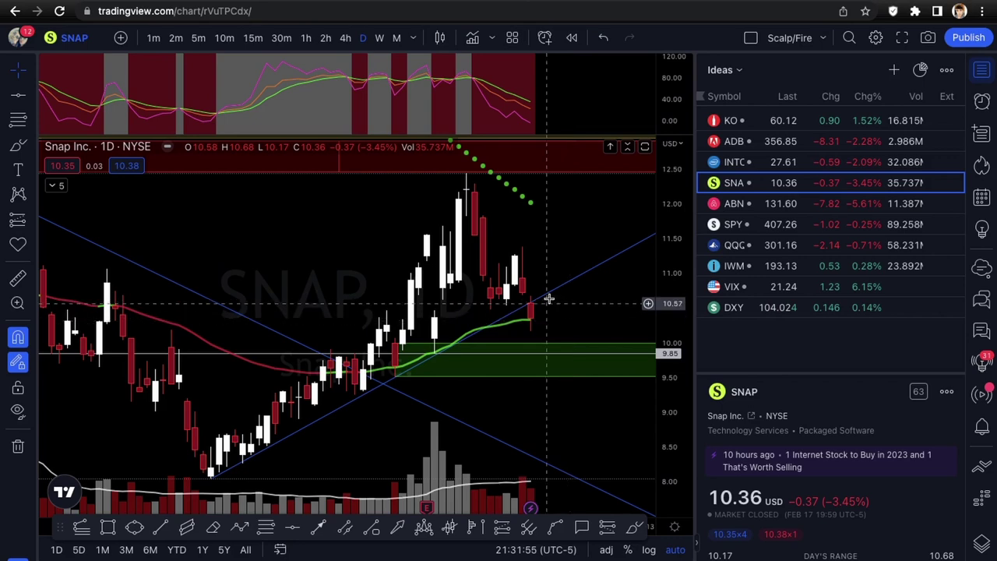
- Open the ABNB chart and save the "Gap" alert attached to the horizontal line at the gap zone's upper edge
key("Down")
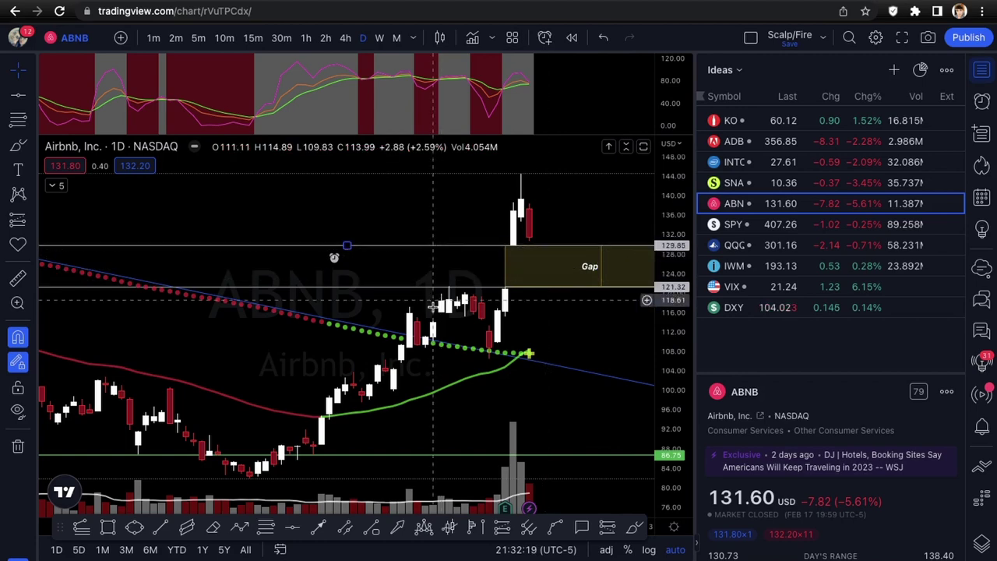
double_click(437, 249)
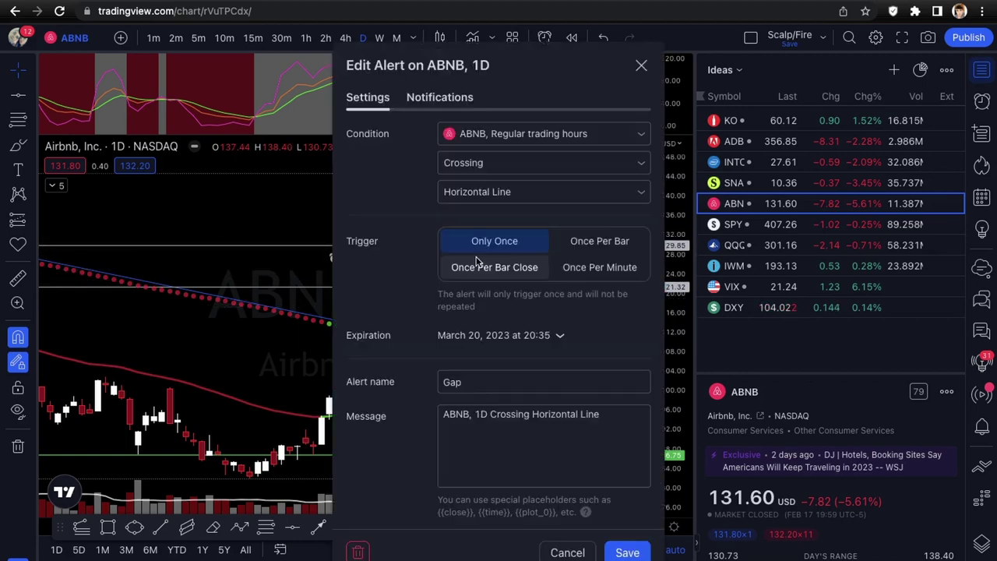
left_click(627, 552)
- Sketch a freehand arrow from the latest ABNB candle down through the gap zone
left_click(550, 240)
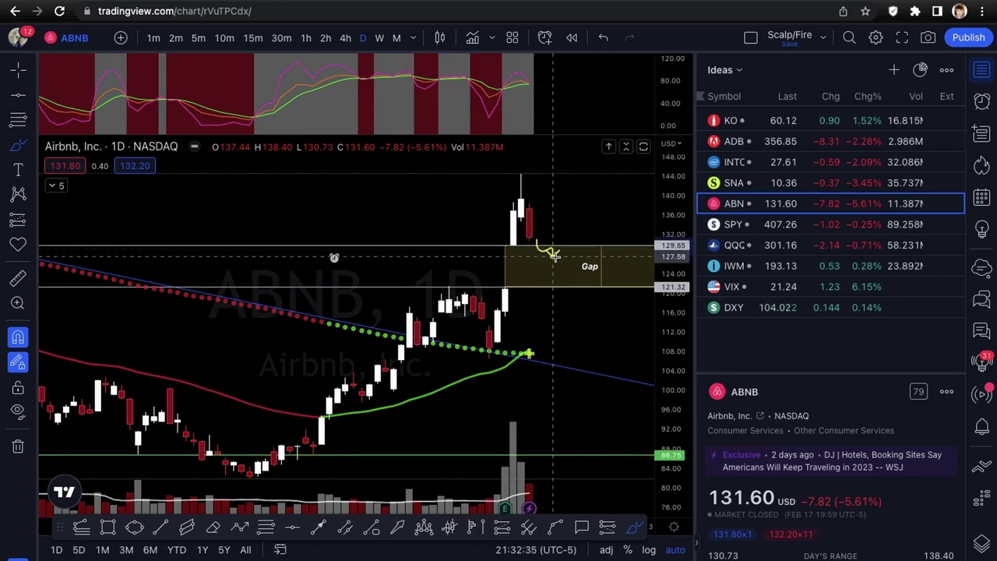
left_click(552, 276)
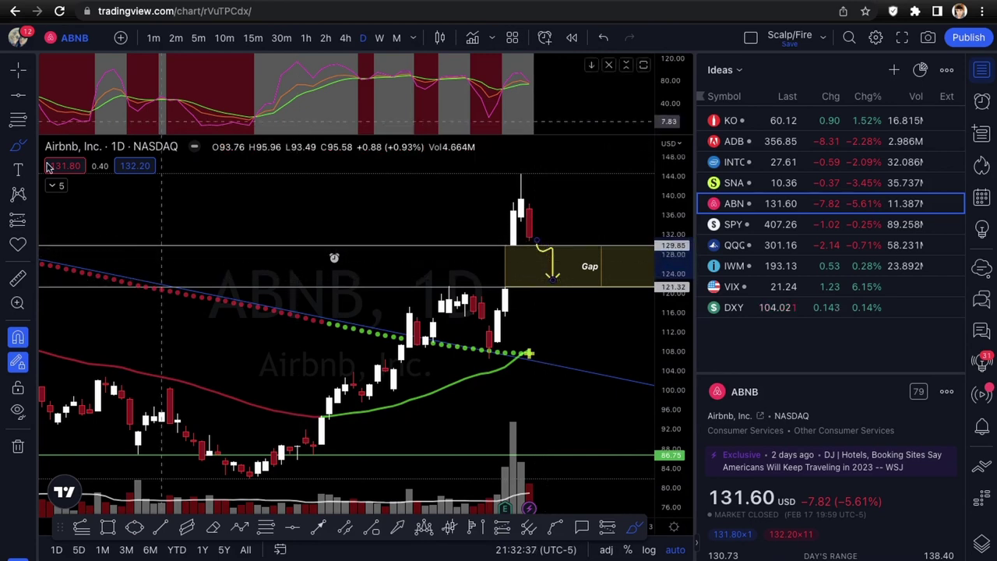
key("Escape")
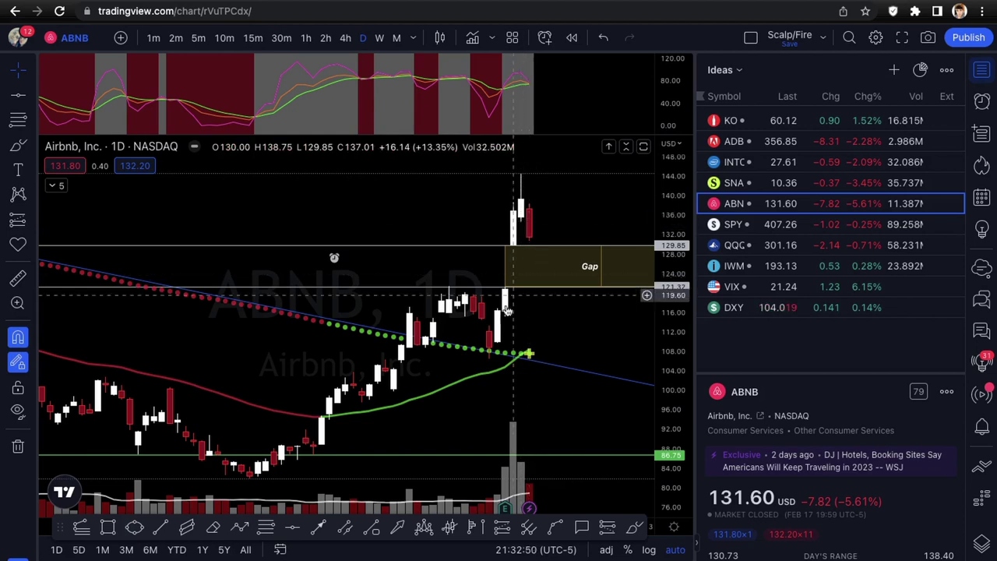
- Sketch a freehand arrow on ABNB moving sideways above the gap and rising steeply toward the recent high, and delete it
mouse_move(505, 509)
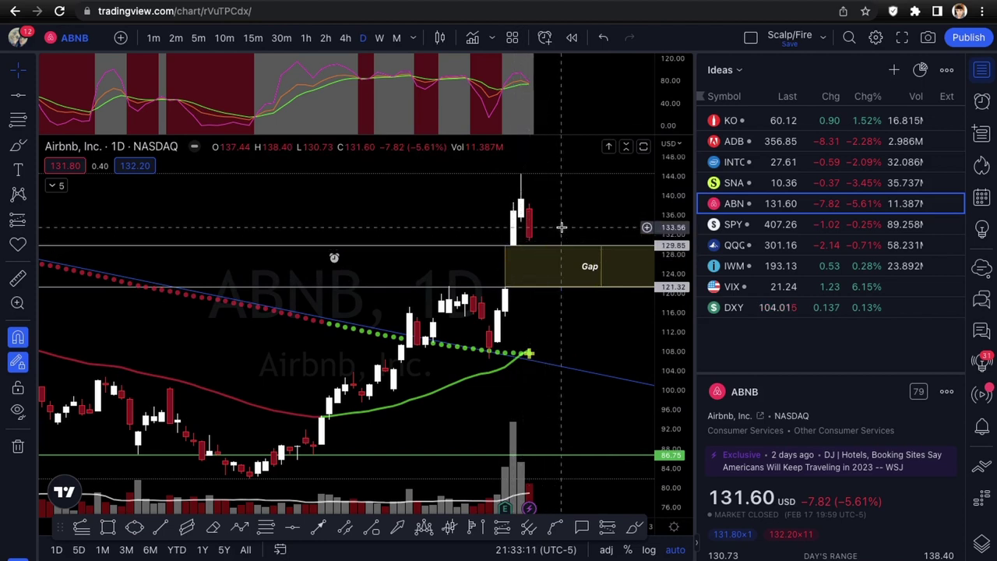
key("alt+b")
mouse_move(535, 238)
left_mouse_down()
mouse_move(575, 238)
mouse_move(576, 186)
left_mouse_up()
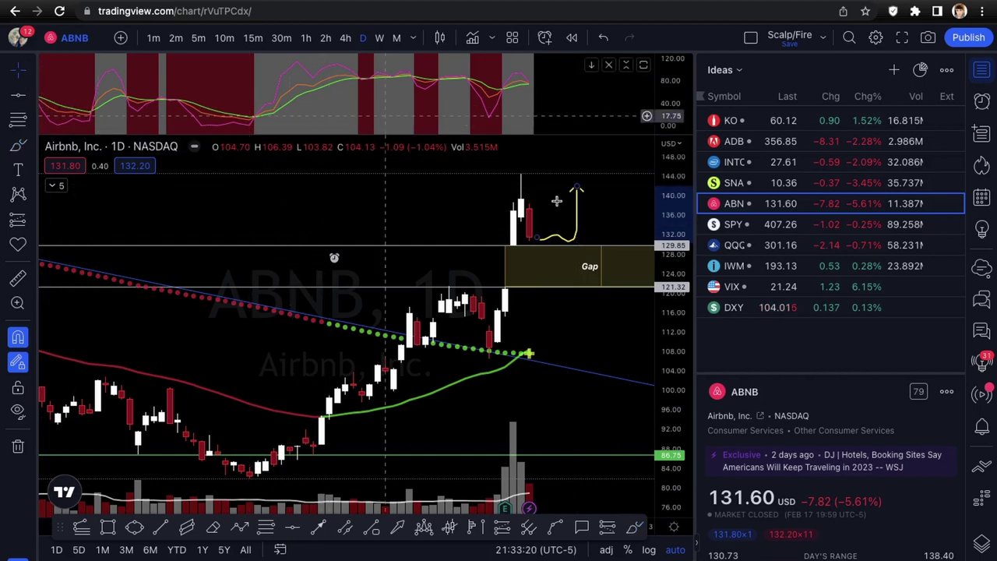
key("Delete")
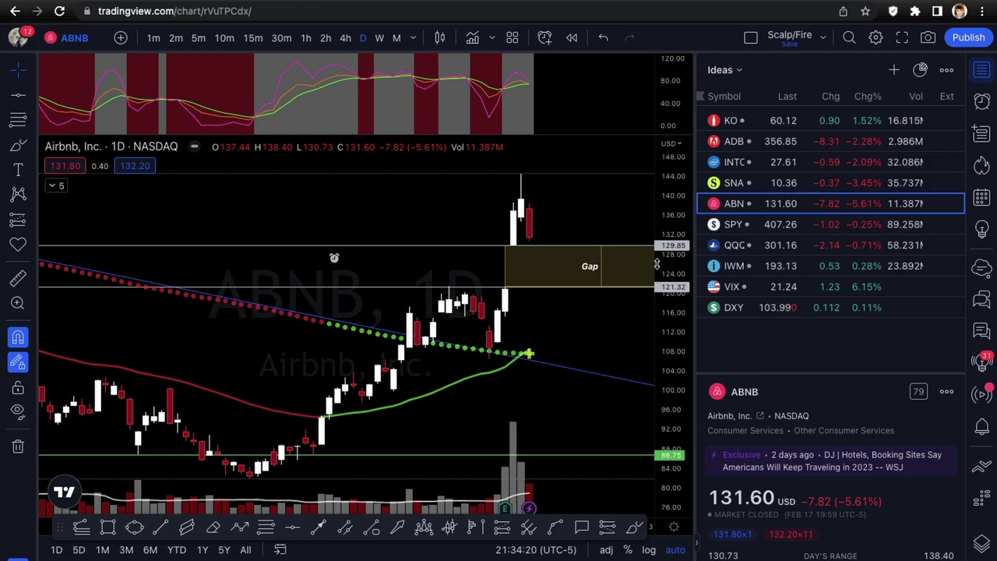
- Open the SPY chart and sketch a freehand arrow rising from the latest candle past the 410.49 line and curling down
key("Down")
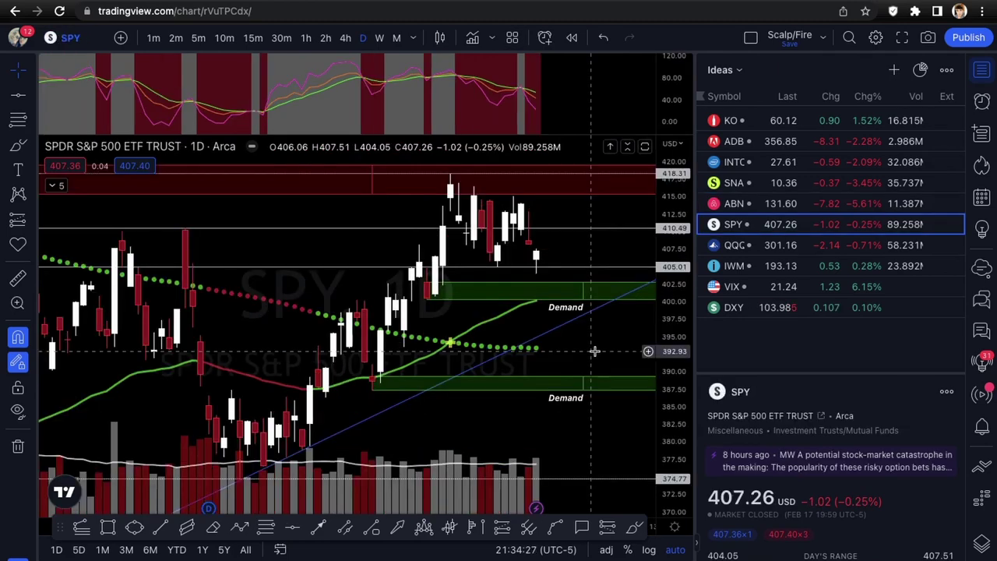
scroll(594, 351, "up", 3)
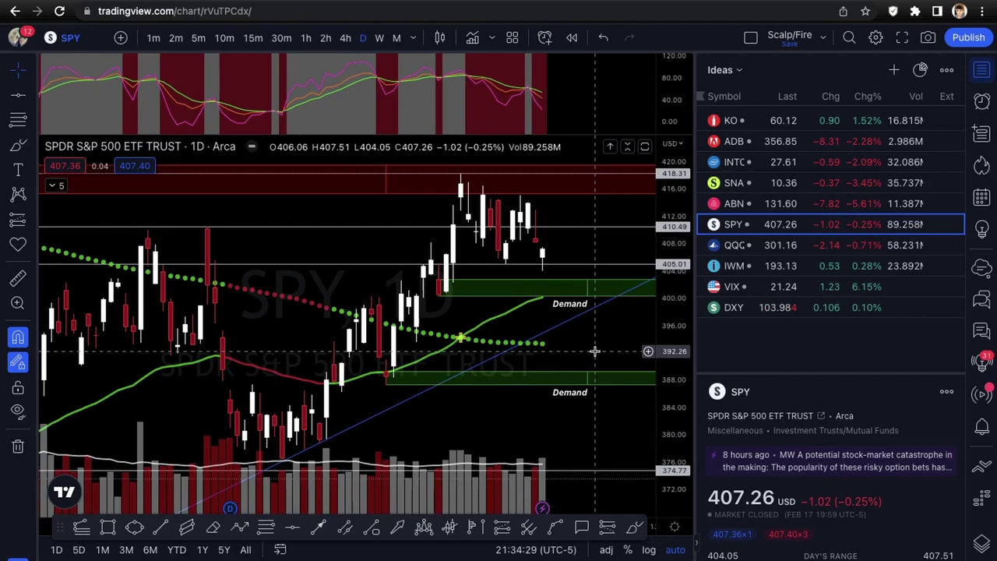
scroll(594, 351, "up", 1)
scroll(594, 351, "up", 1)
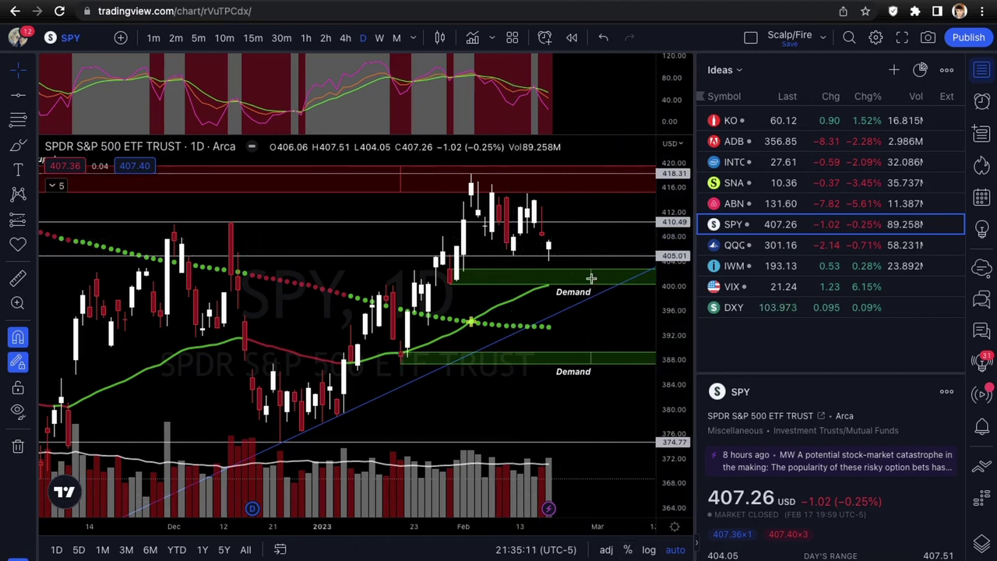
mouse_move(555, 241)
left_mouse_down()
mouse_move(557, 209)
mouse_move(575, 206)
left_mouse_up()
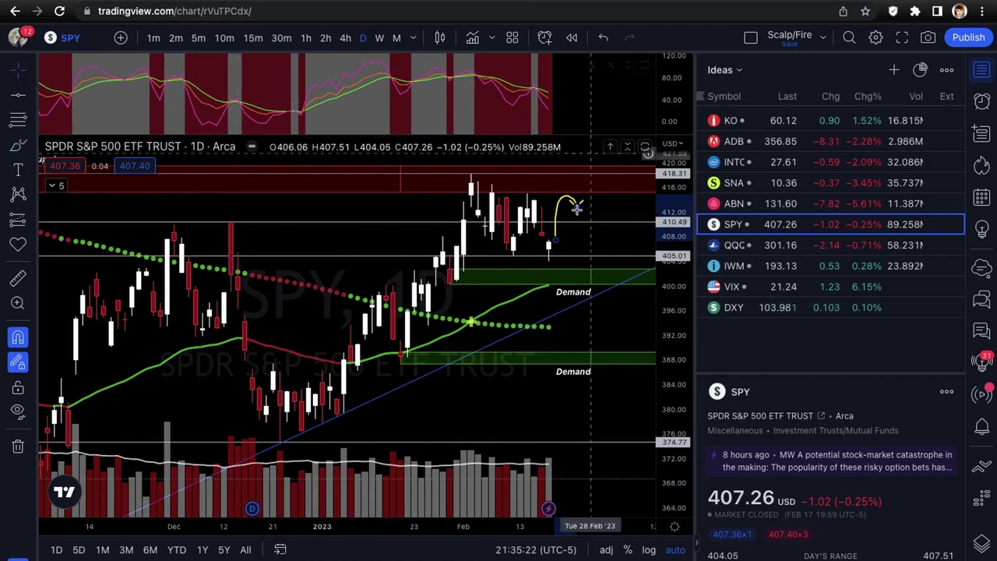
- Delete the freehand arrow from the SPY chart
key("Delete")
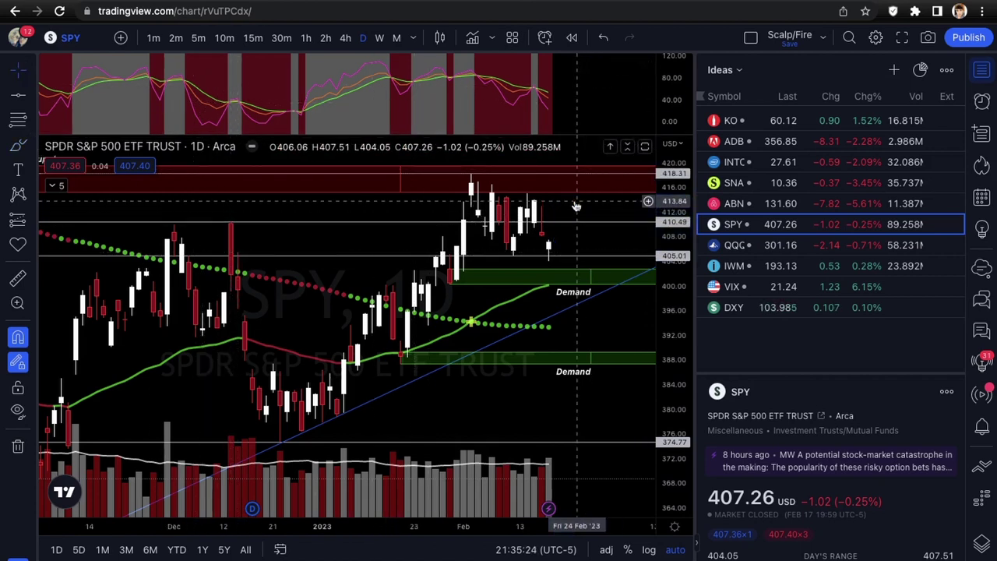
scroll(580, 233, "up", 1)
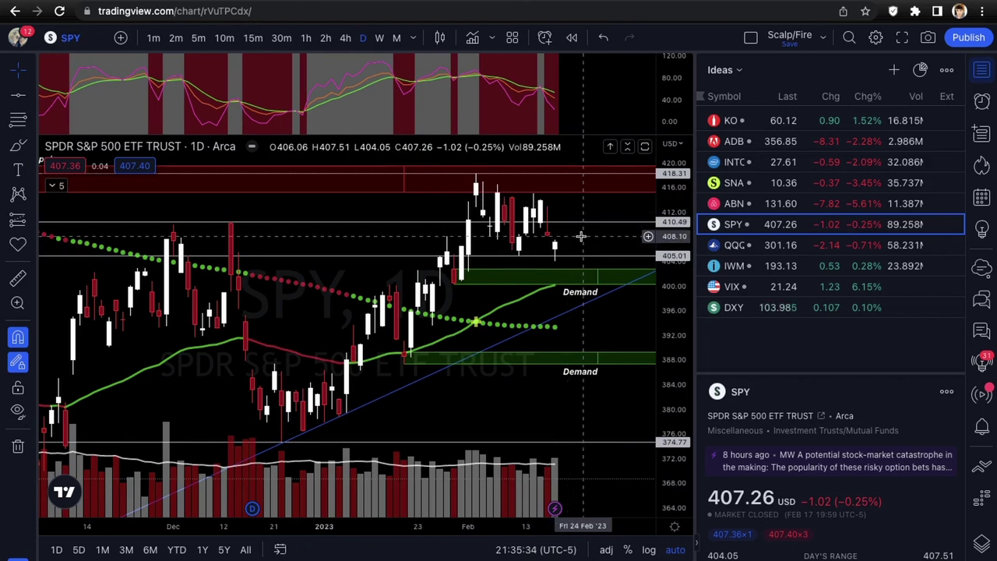
left_click(560, 290)
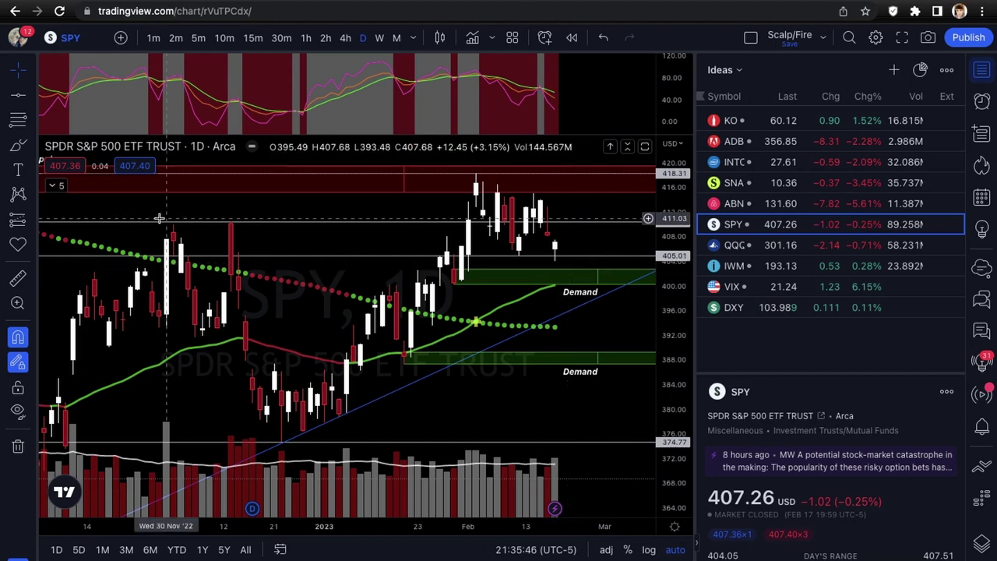
- Show the EMA Cloud indicator on the SPY chart, and hide it again
left_click(56, 186)
left_click(53, 268)
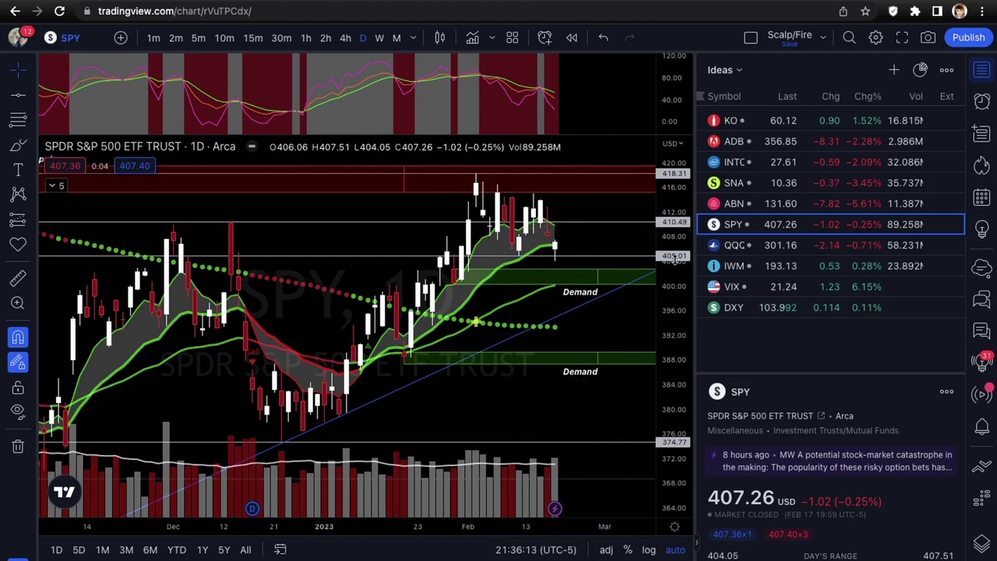
left_click(55, 184)
left_click(126, 252)
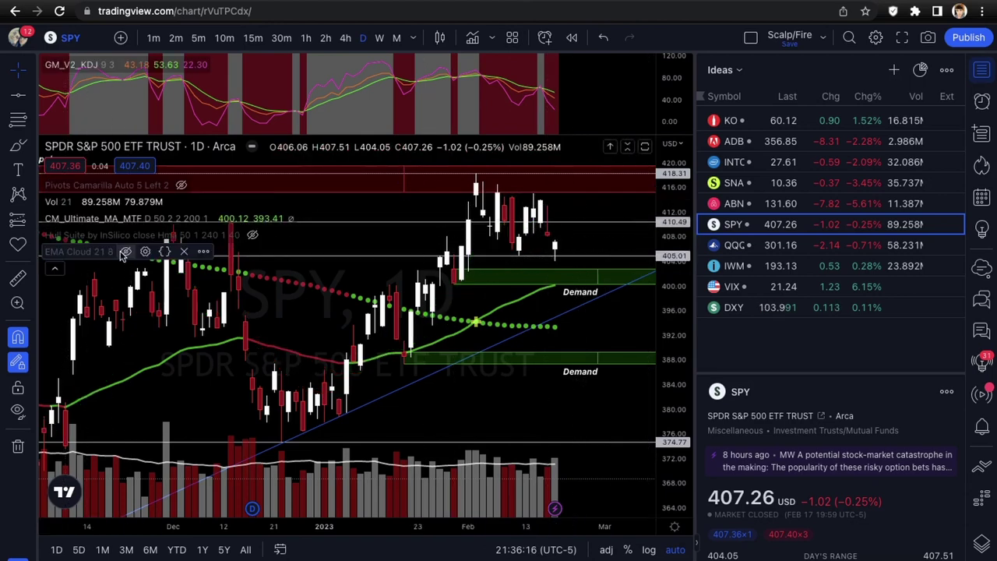
left_click(54, 270)
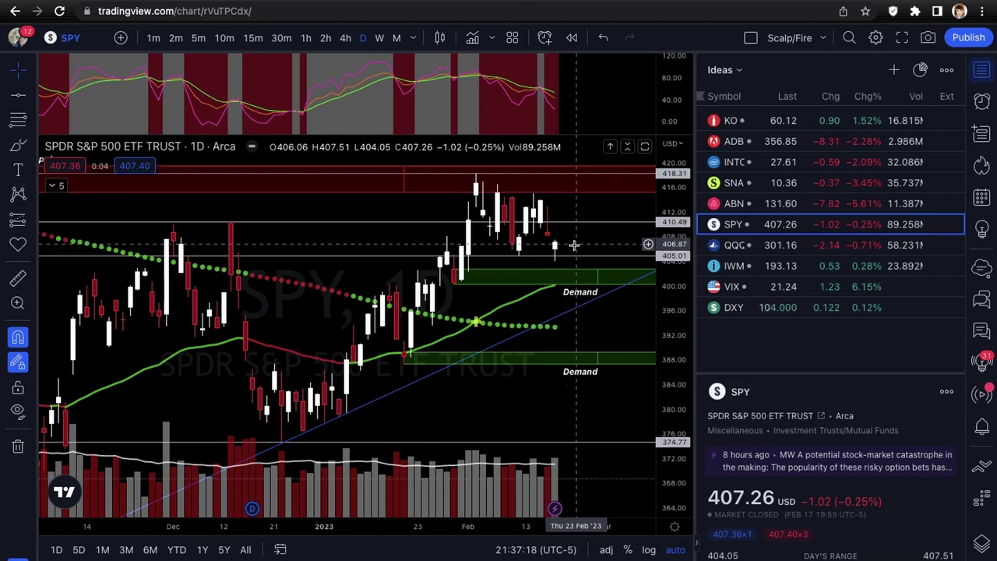
- Open the QQQ chart and examine the supply zone against the recent candles and the September 2022 price action
mouse_move(600, 270)
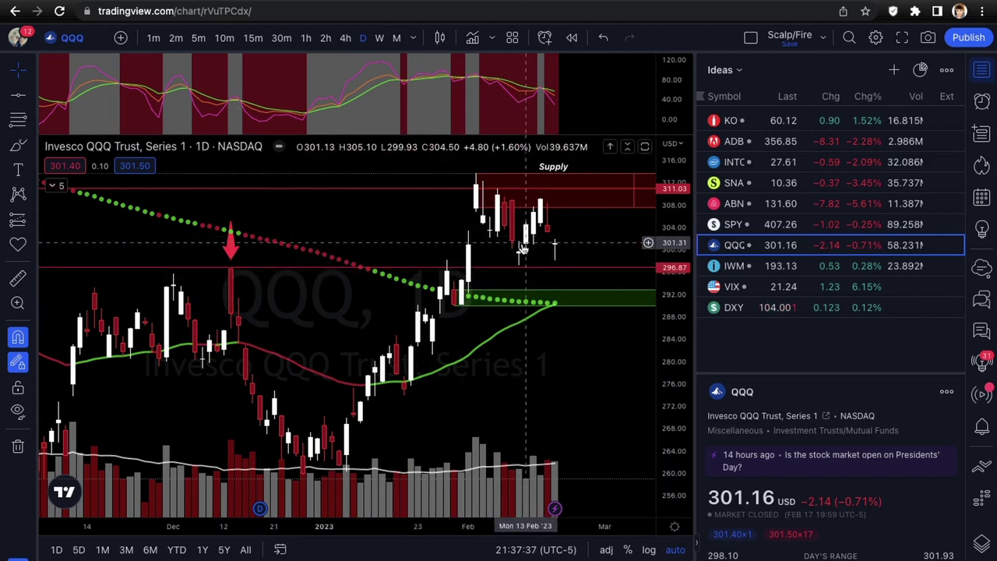
left_click(539, 207)
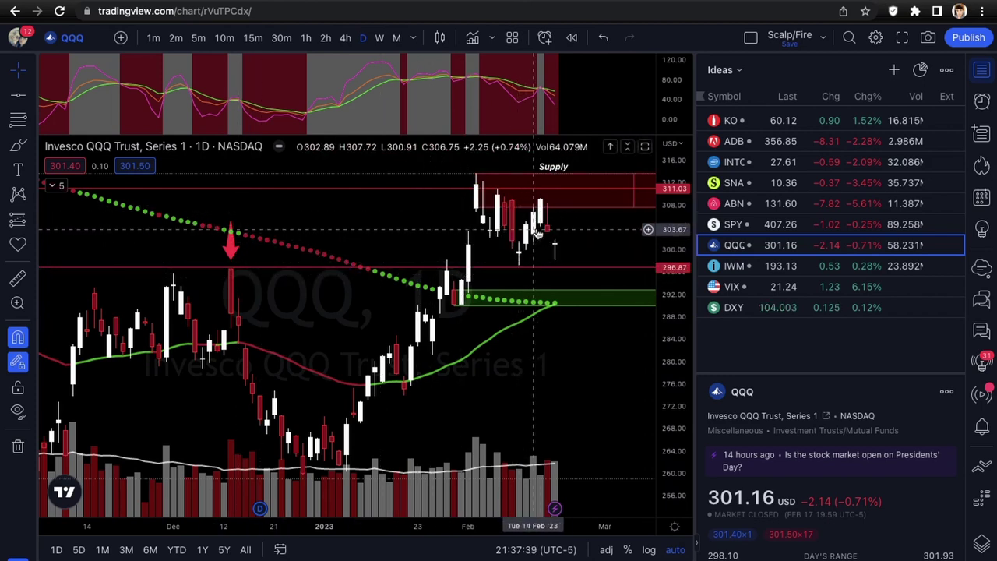
left_click(591, 212)
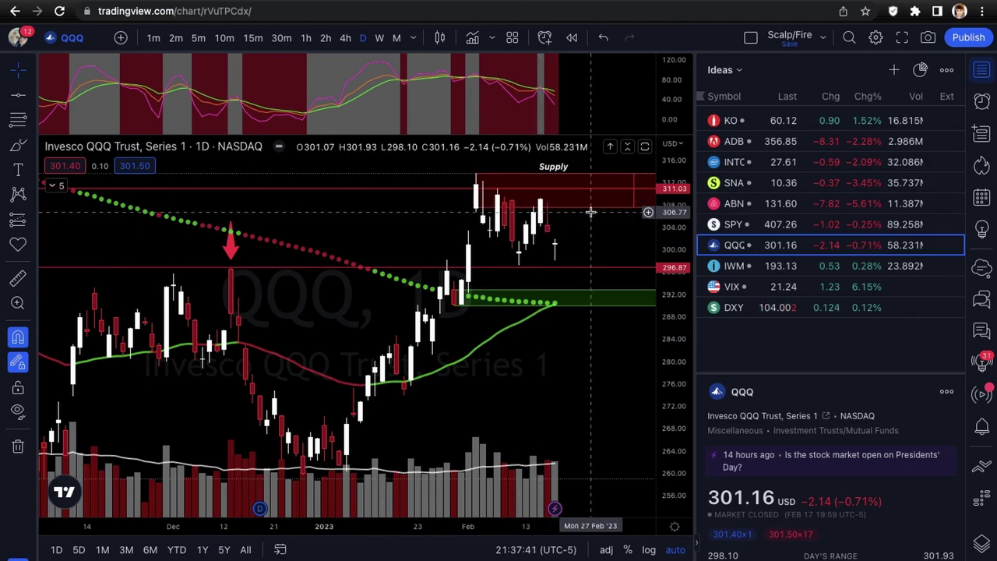
scroll(591, 212, "down", 5)
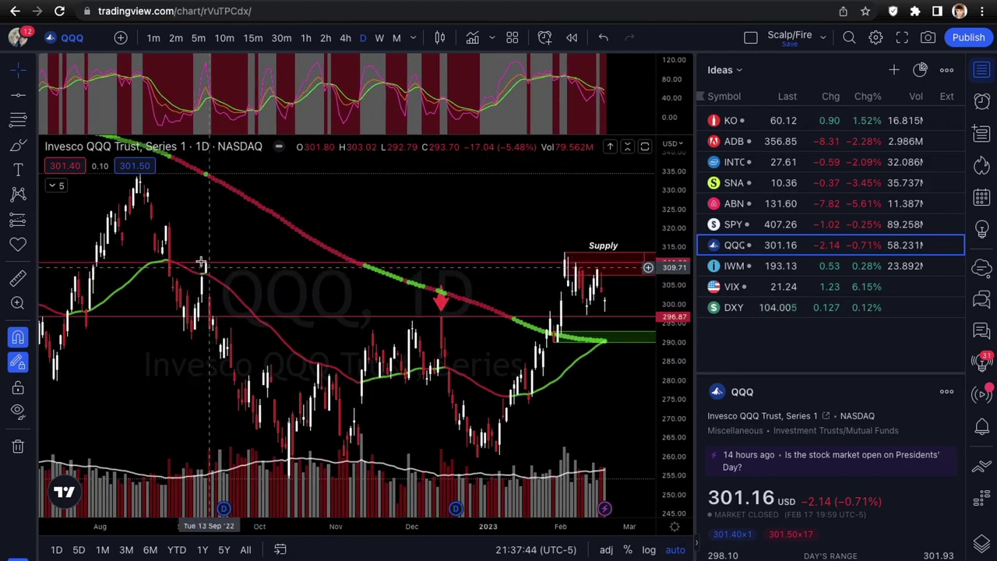
scroll(309, 296, "up", 5)
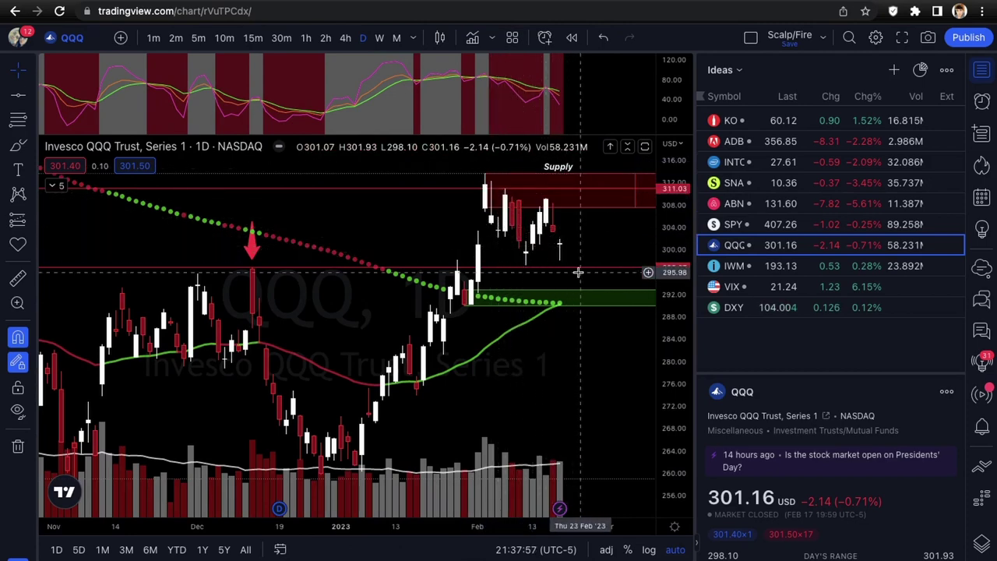
scroll(578, 271, "up", 1)
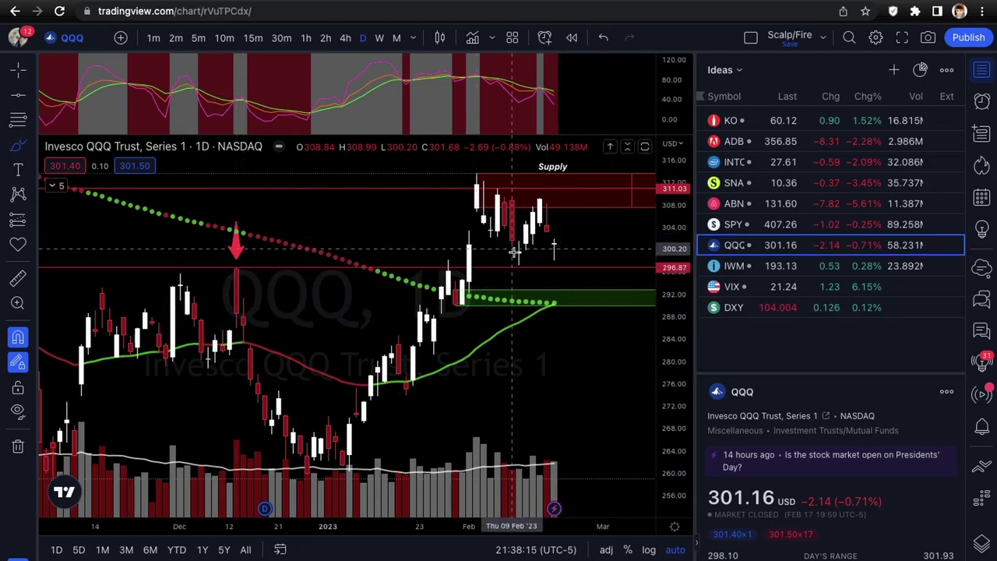
- Sketch freehand price paths on QQQ from the latest candle up toward the supply zone, the second curling back down, and remove them
left_click_drag(561, 240, 573, 198)
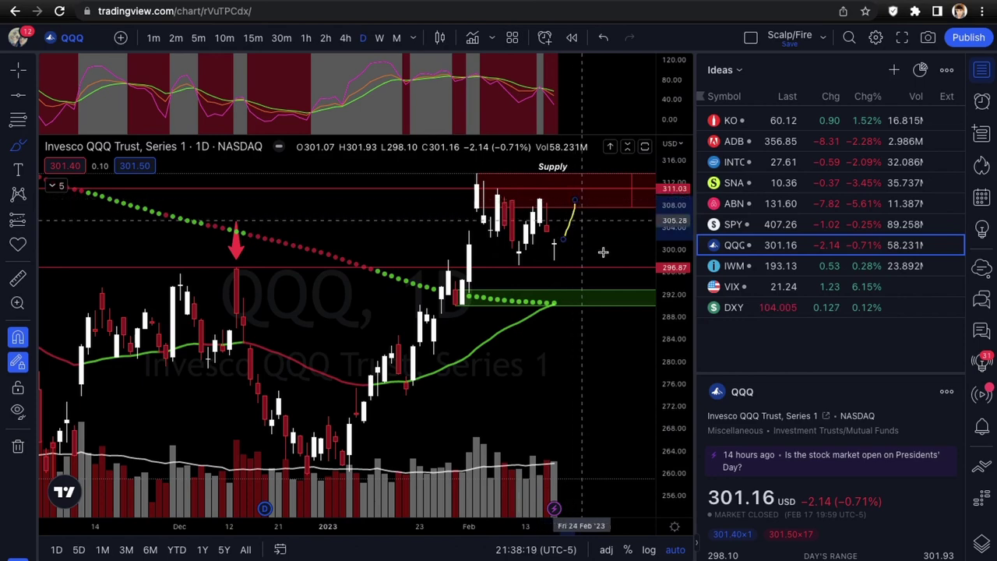
left_click(18, 69)
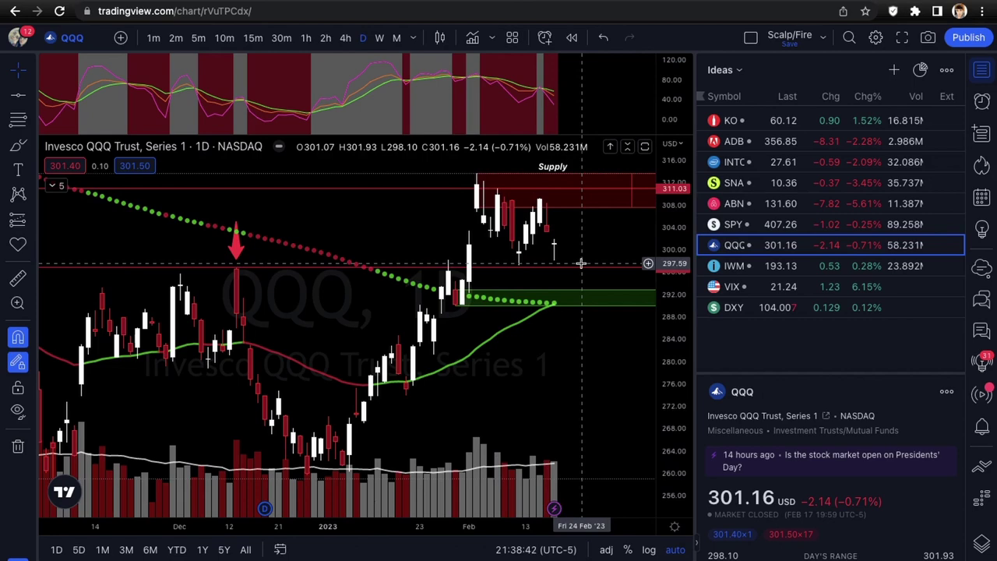
scroll(581, 263, "down", 2)
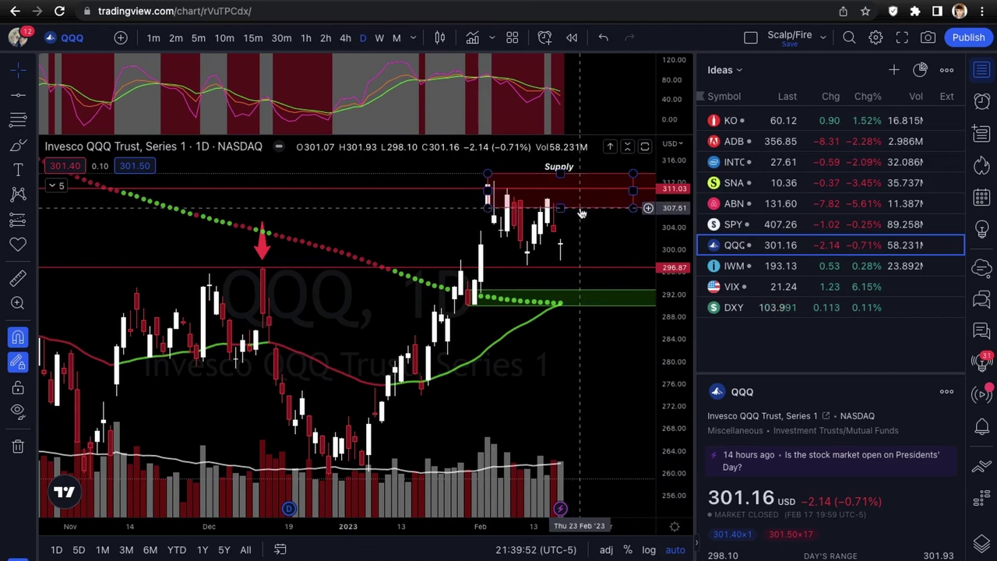
mouse_move(568, 238)
left_mouse_down()
mouse_move(577, 208)
mouse_move(591, 223)
left_mouse_up()
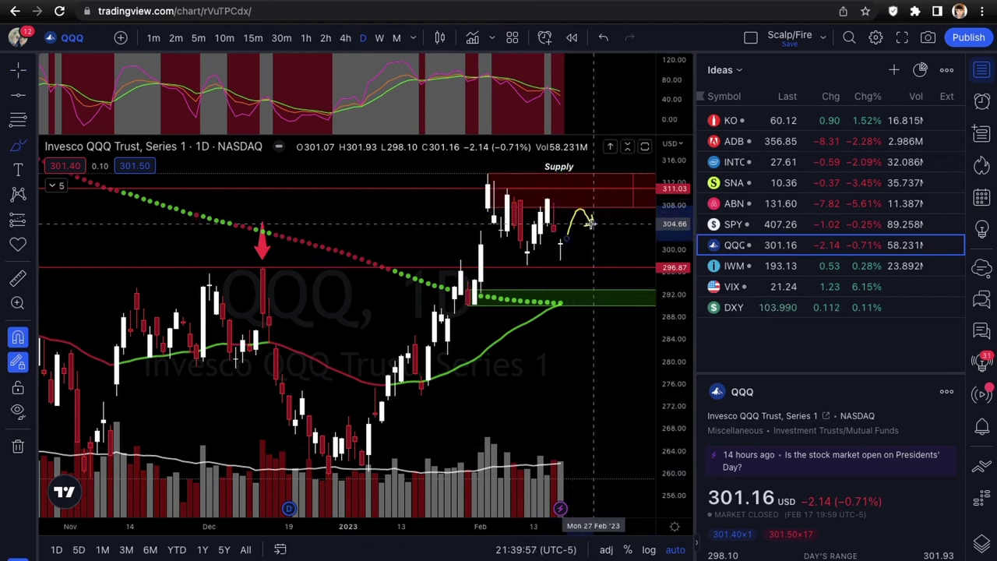
left_click(18, 70)
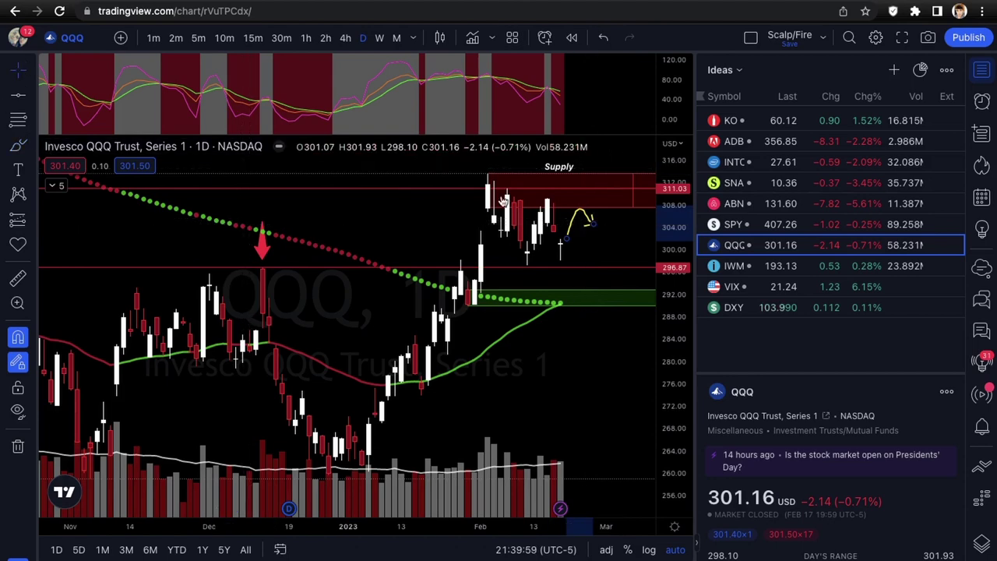
key("ctrl+z")
scroll(568, 312, "down", 1)
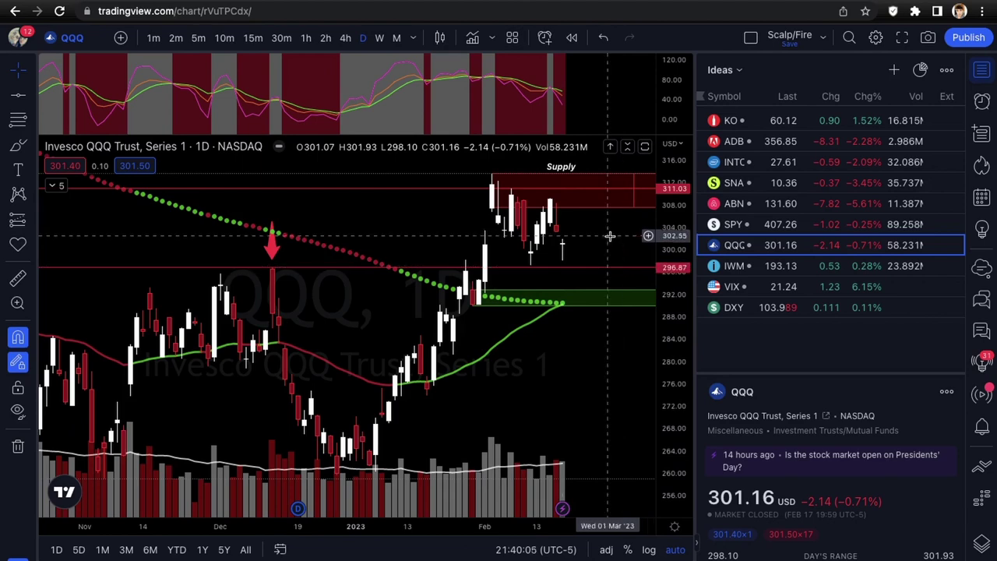
- Open the IWM chart and sketch a freehand price path starting at the latest candle
key("Down")
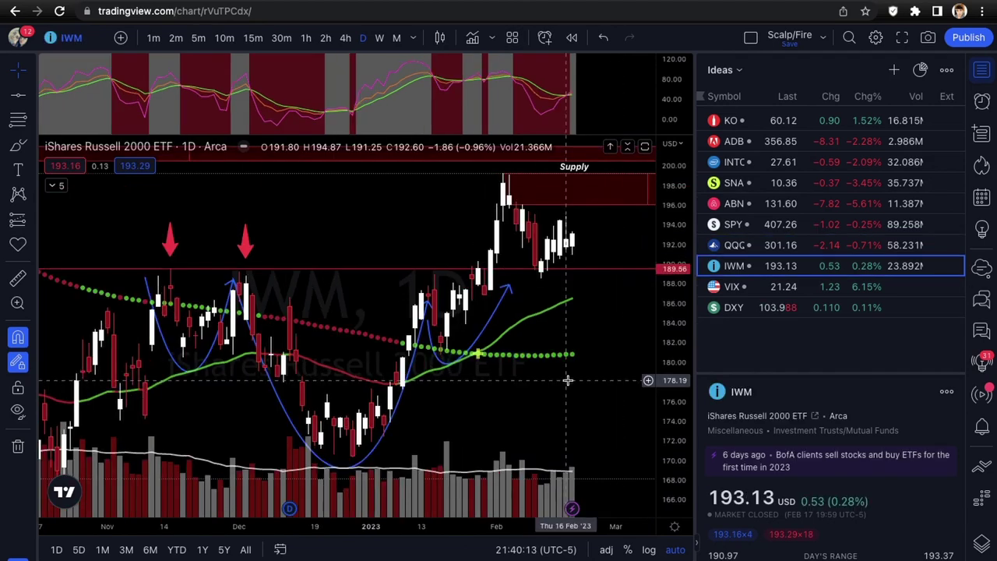
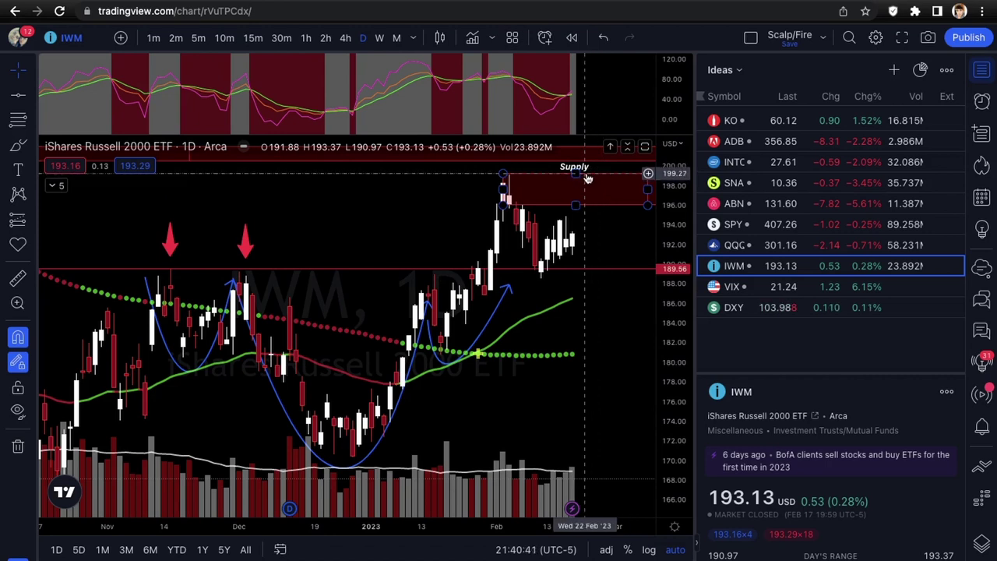
key("alt+b")
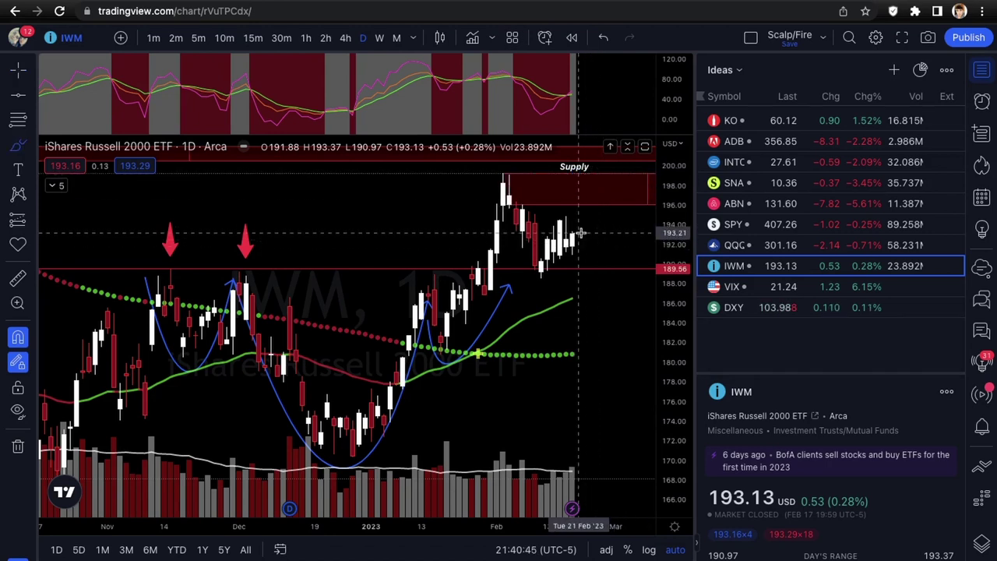
mouse_move(580, 231)
left_mouse_down()
mouse_move(590, 207)
mouse_move(606, 222)
left_mouse_up()
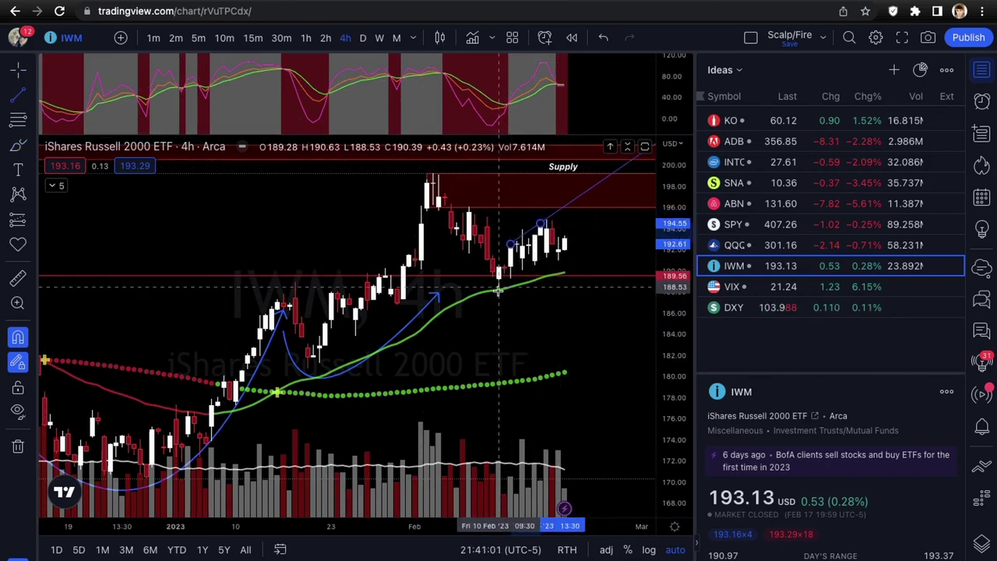
- Draw a trend line on the IWM 4-hour chart from the 188.53 low through the 191.25 low
left_click(550, 268)
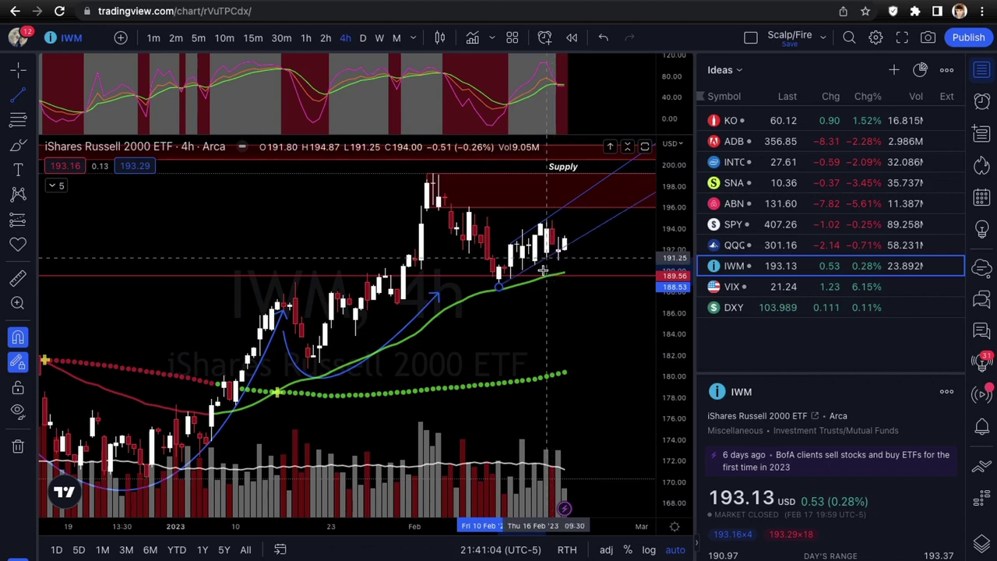
left_click(544, 269)
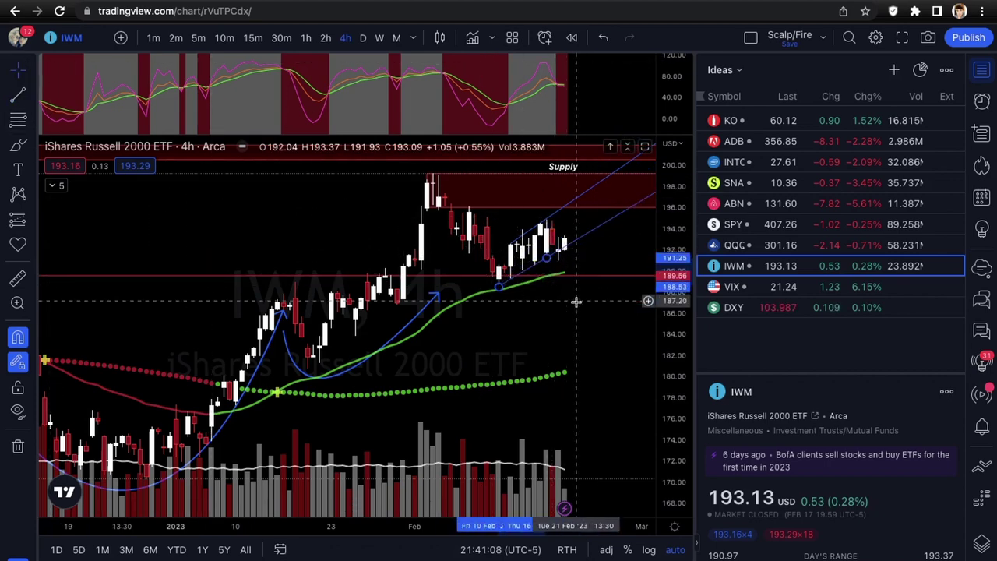
- Delete both rising trend lines around the latest IWM candles and return the chart to the daily interval
key("Delete")
left_click(550, 212)
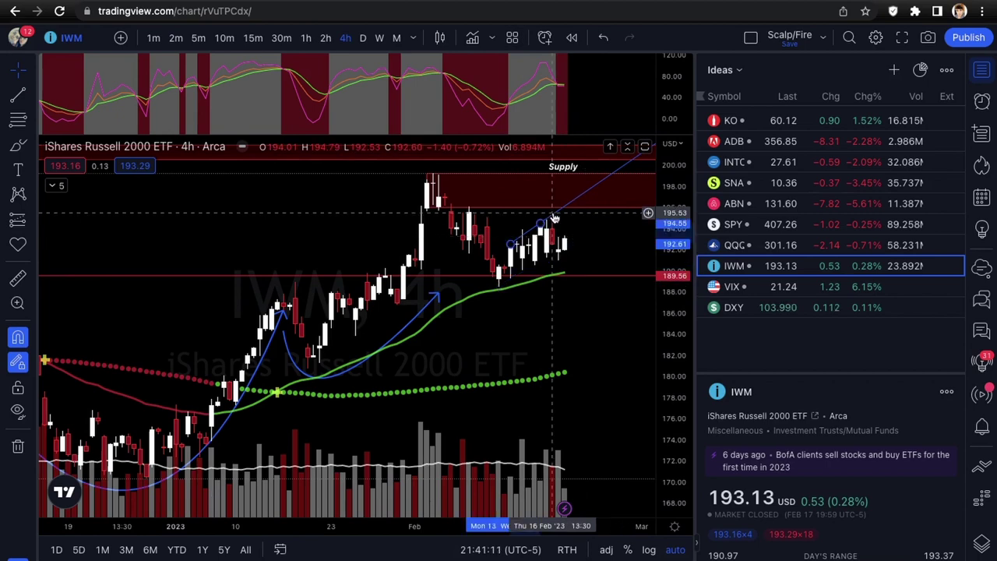
key("Delete")
left_click(363, 37)
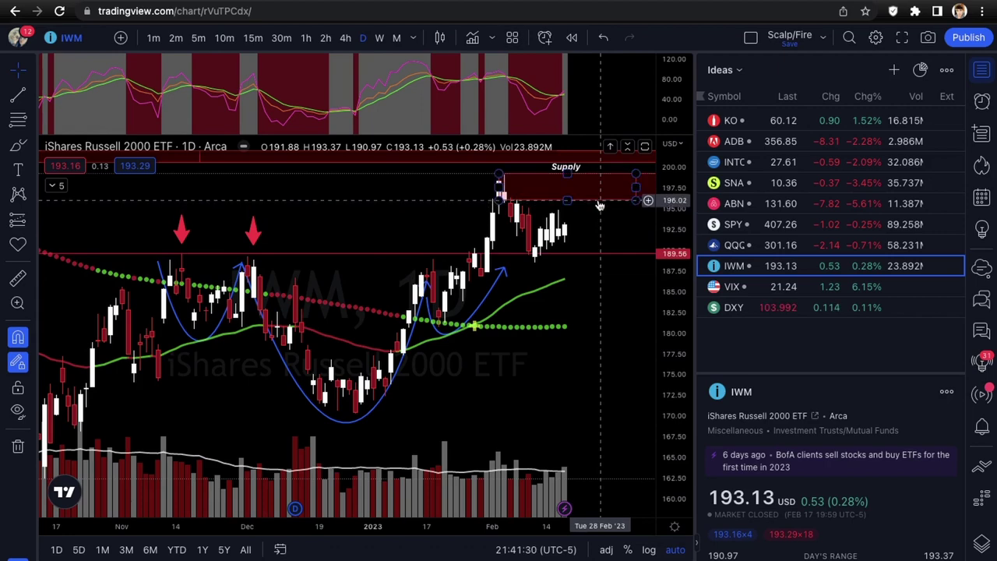
- Open the VIX chart and examine the falling wedge and the horizontal levels around the latest candles
scroll(600, 206, "down", 3)
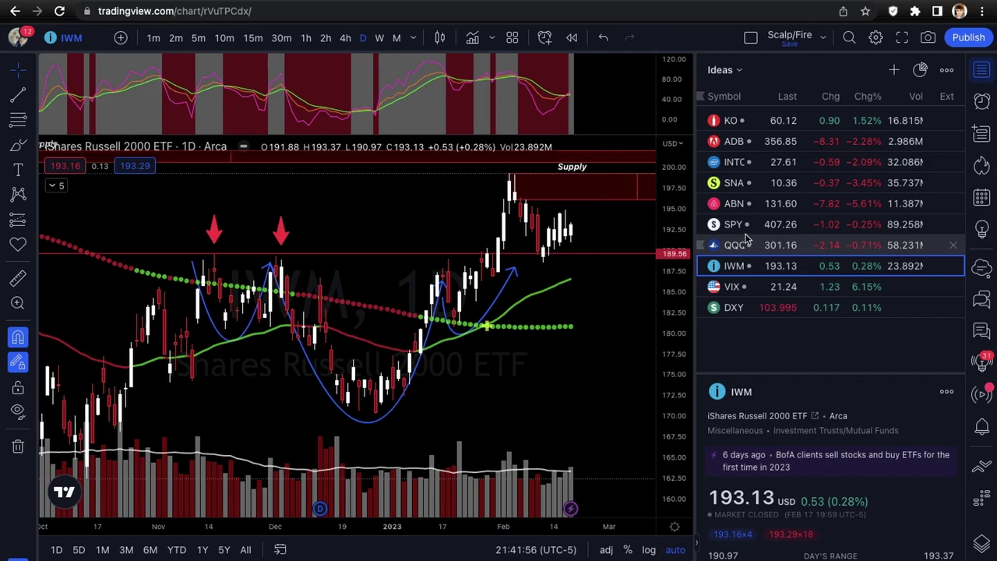
key("Down")
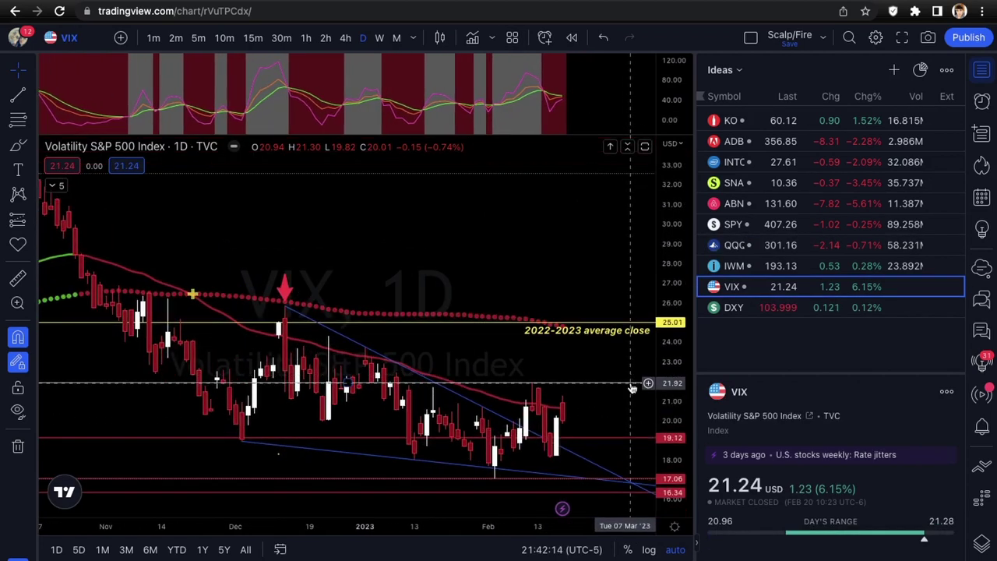
scroll(631, 387, "up", 2)
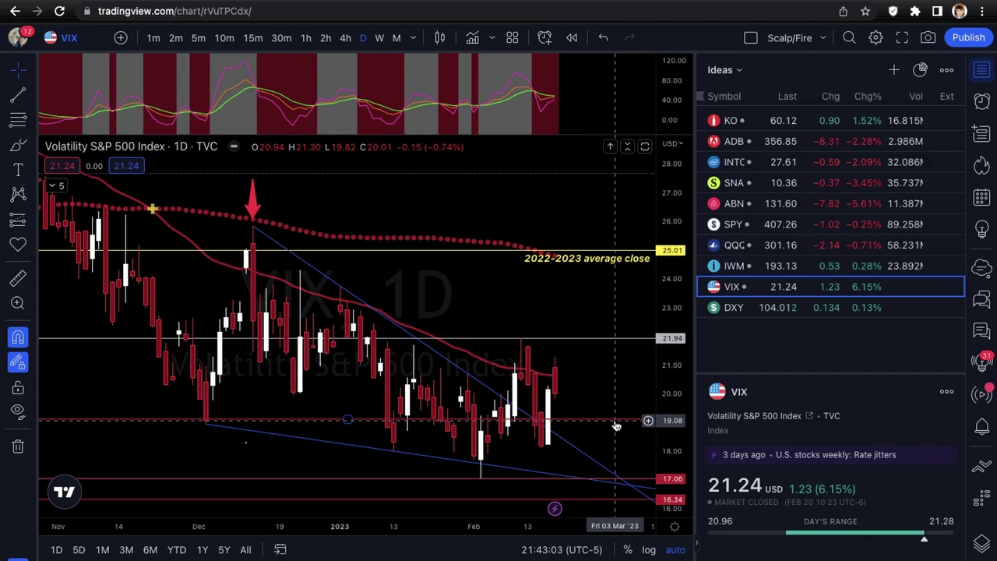
scroll(615, 425, "down", 1)
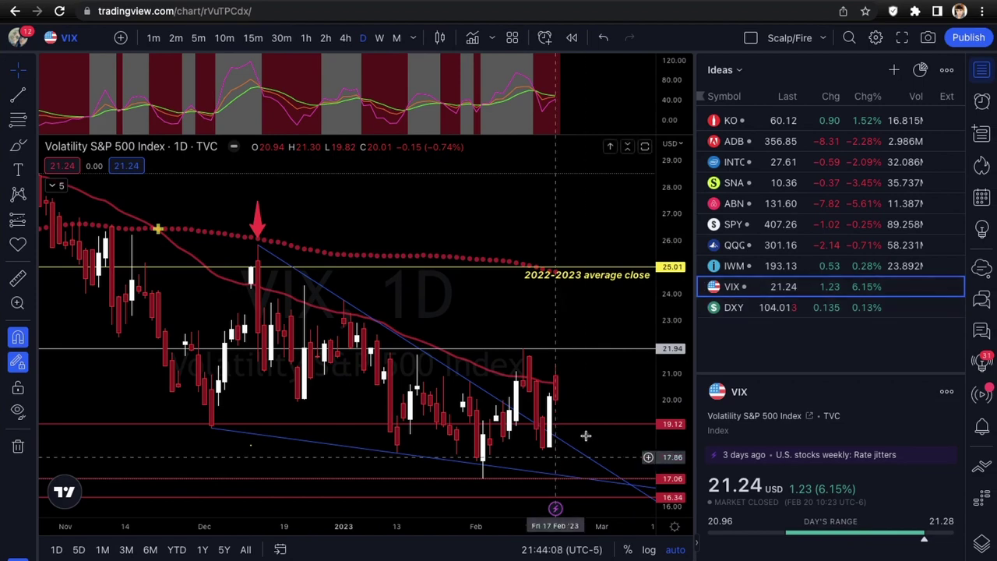
scroll(604, 427, "up", 1)
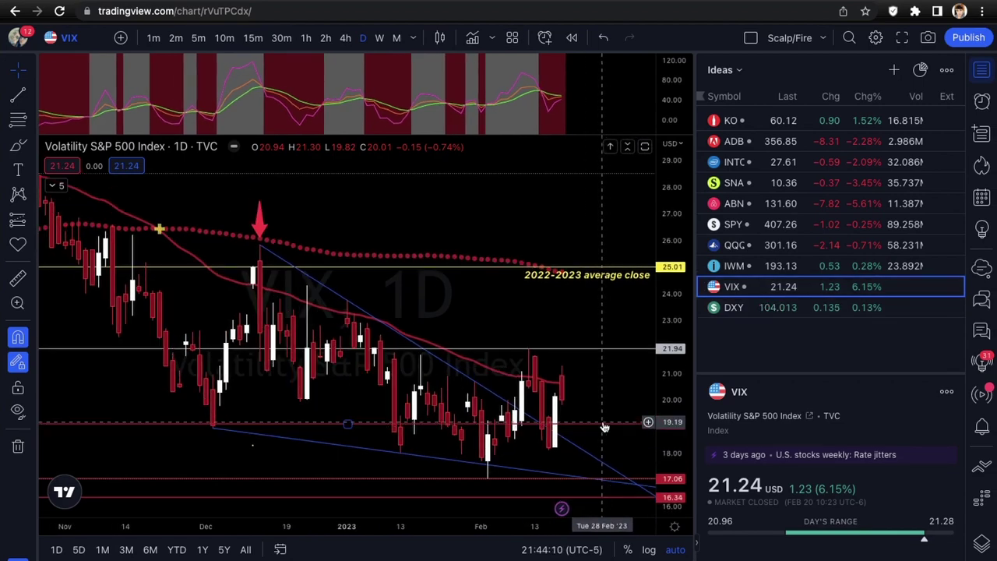
scroll(604, 427, "down", 2)
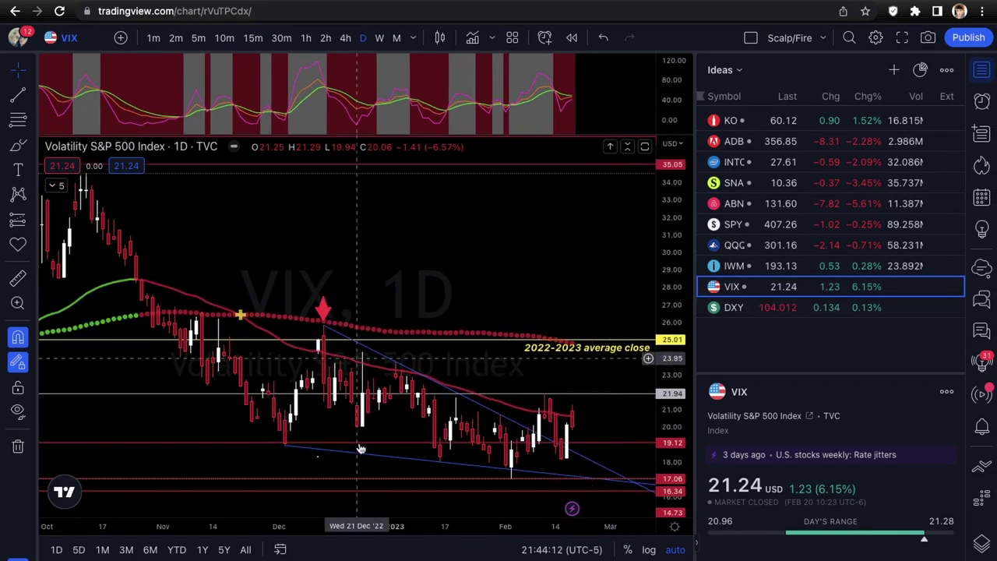
scroll(585, 429, "up", 2)
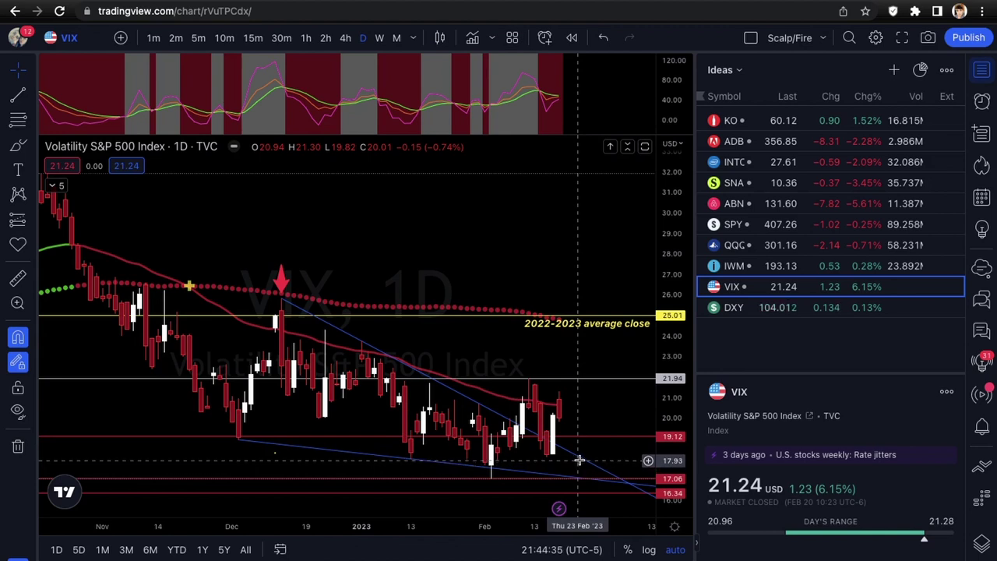
scroll(577, 461, "down", 1)
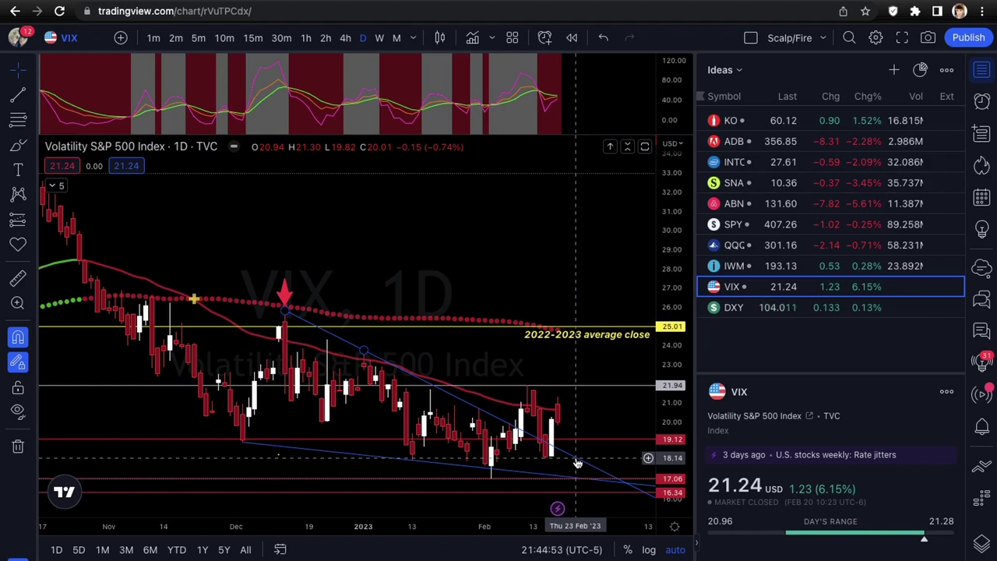
- Open the DXY chart from the Ideas watchlist
key("Down")
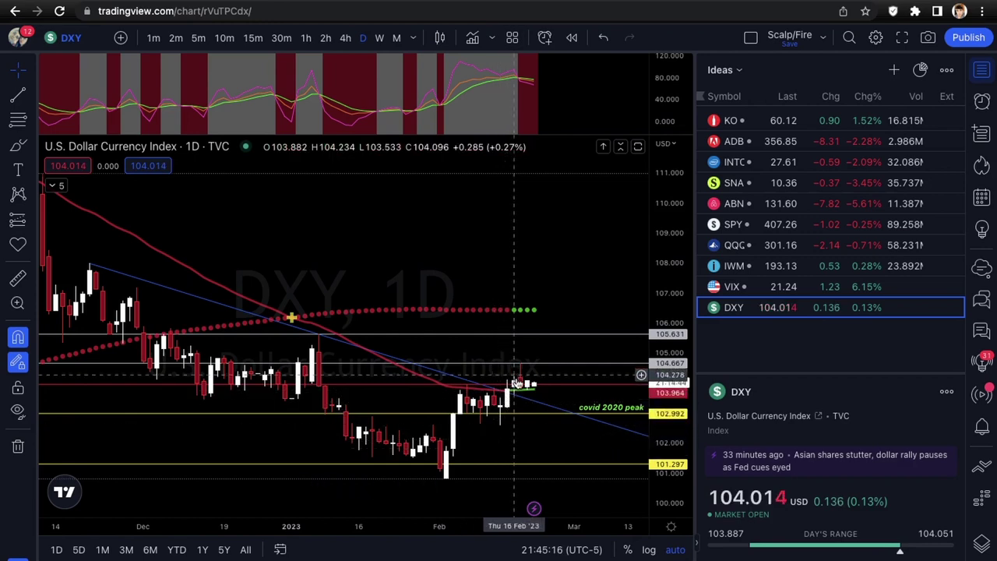
- Brush a rising projected path from the latest DXY daily candle toward the 105.631 level
scroll(538, 413, "up", 2)
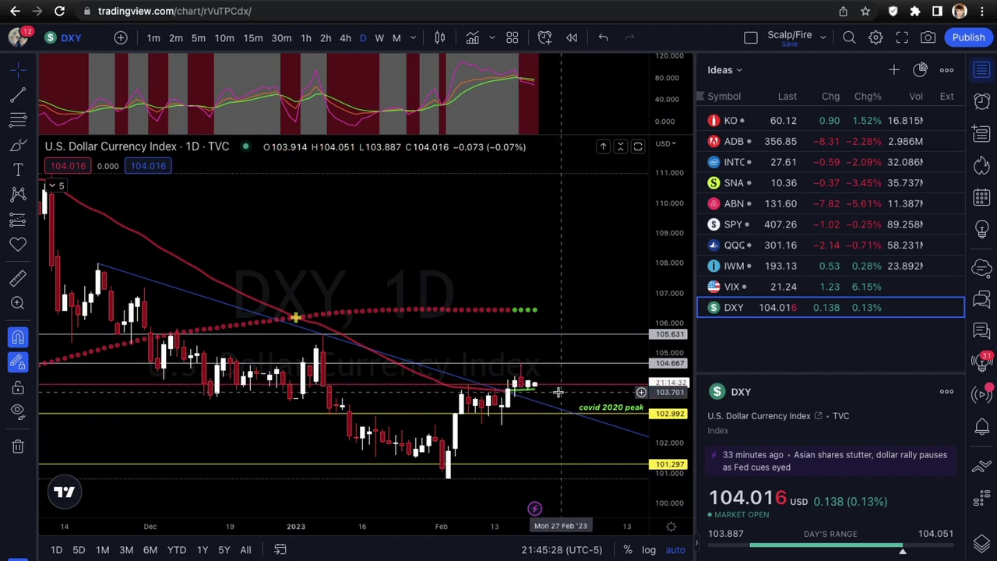
scroll(557, 393, "up", 5)
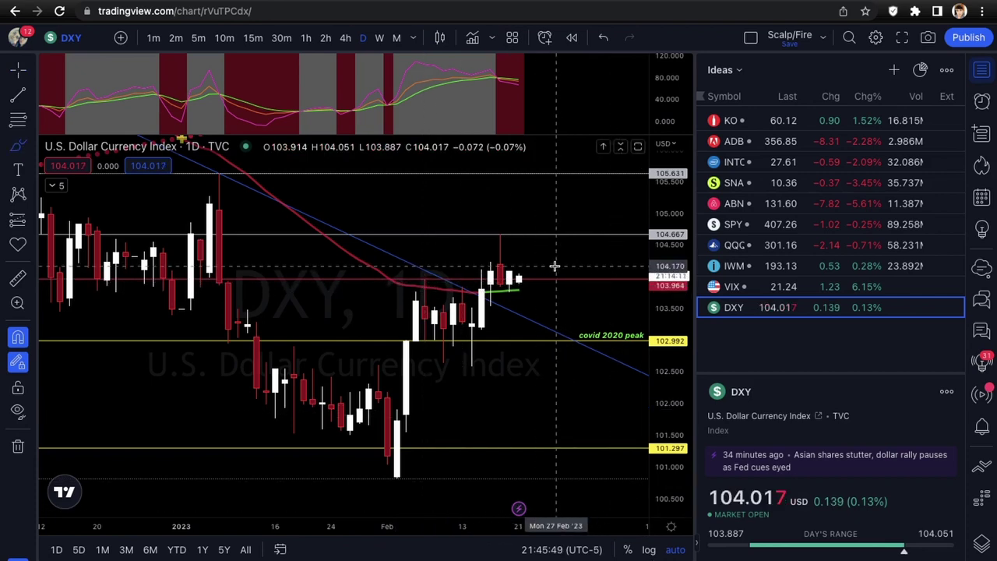
mouse_move(517, 274)
left_mouse_down()
mouse_move(539, 214)
mouse_move(547, 232)
mouse_move(564, 179)
left_mouse_up()
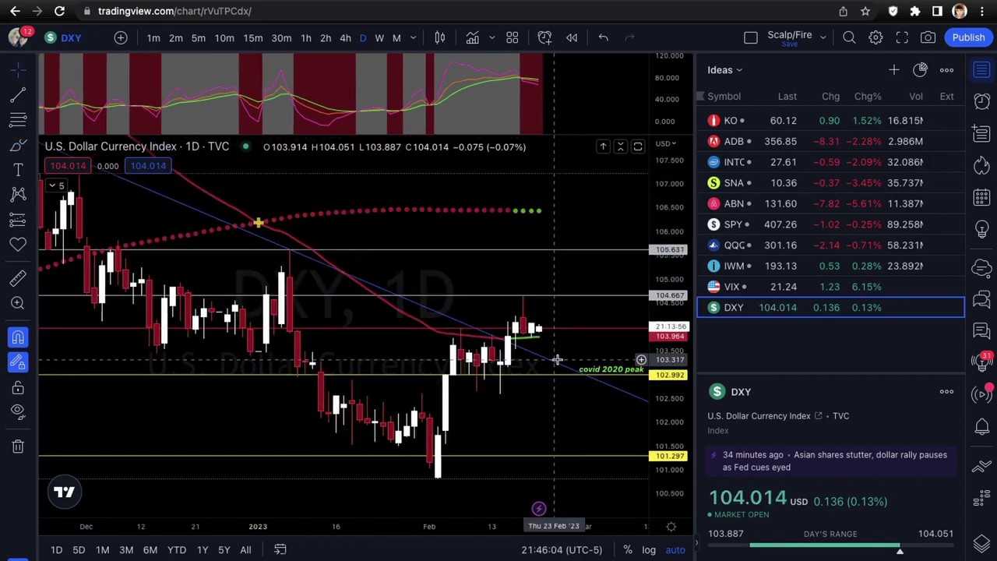
- Switch the DXY chart to the weekly interval and examine the latest candles against the covid 2020 peak level and the falling trend line
scroll(557, 359, "down", 3)
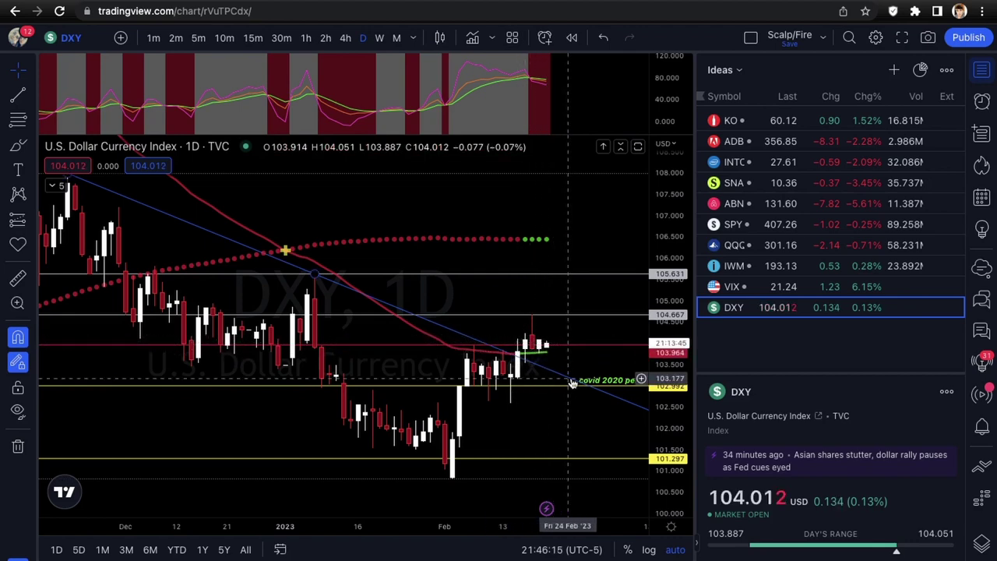
scroll(571, 384, "down", 2)
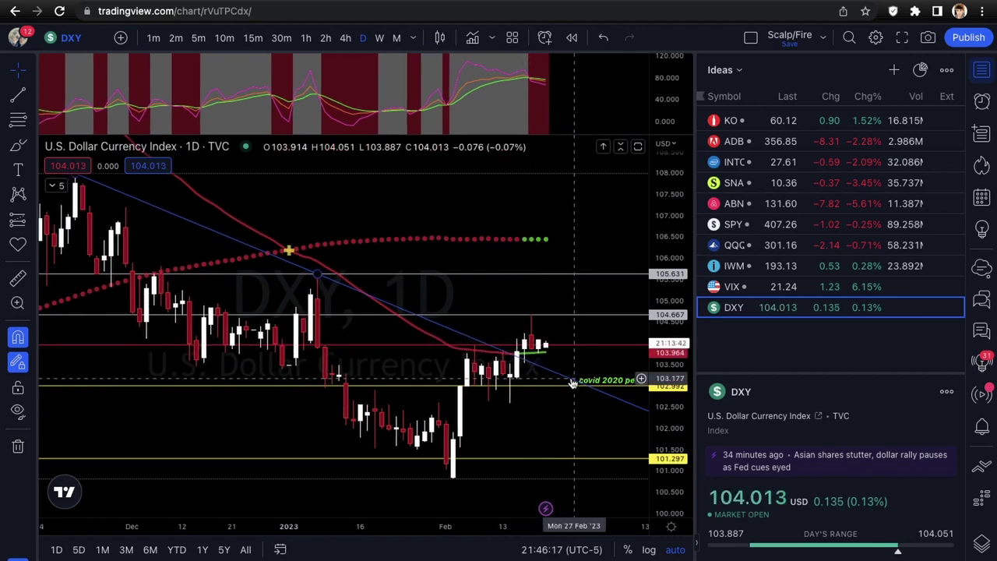
key("w")
key("Return")
scroll(527, 371, "down", 3)
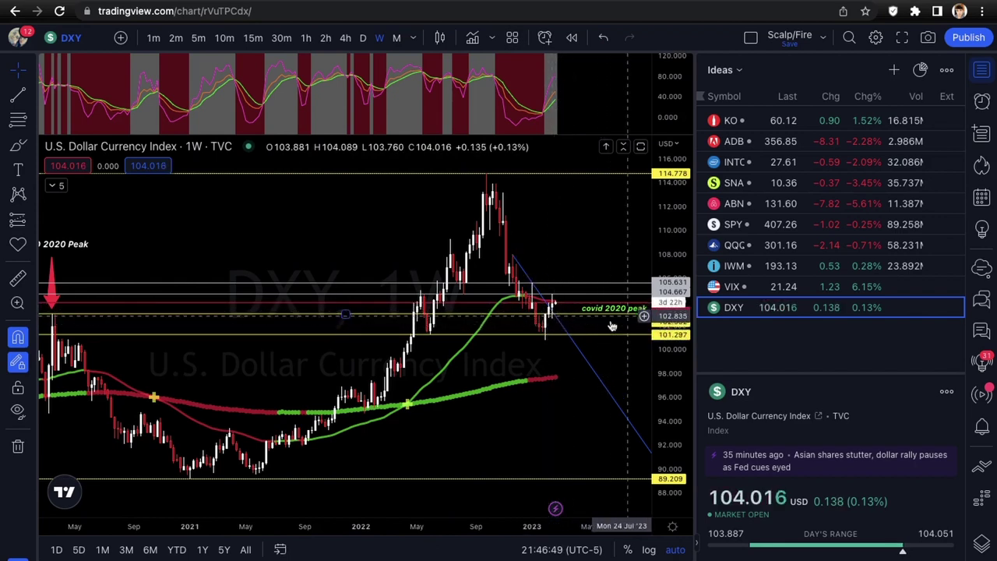
scroll(569, 338, "up", 5)
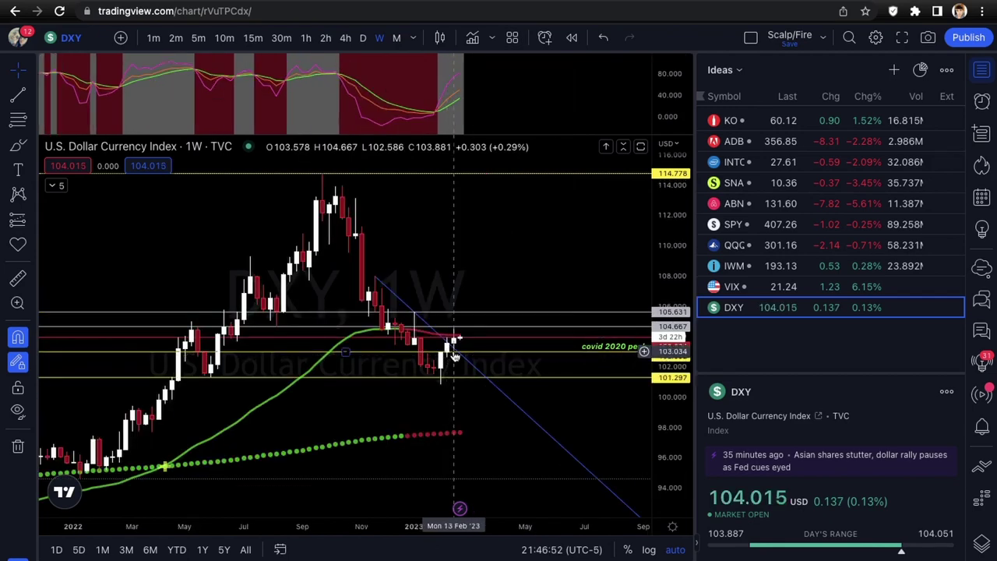
scroll(482, 356, "up", 5)
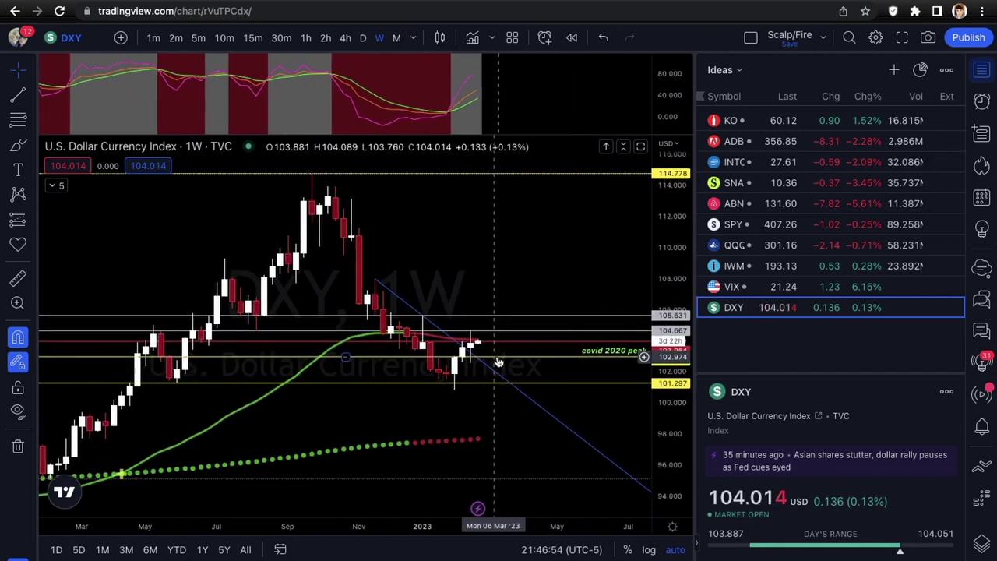
- Return the DXY chart to the daily interval and examine the latest candles, the covid 2020 peak level, the moving averages and the oscillator
left_click(362, 37)
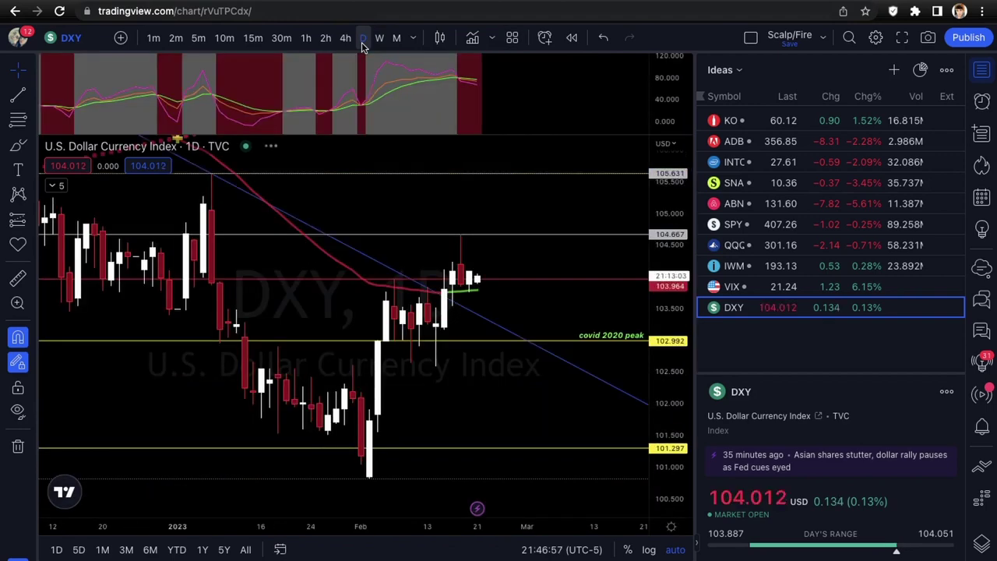
scroll(442, 337, "down", 3)
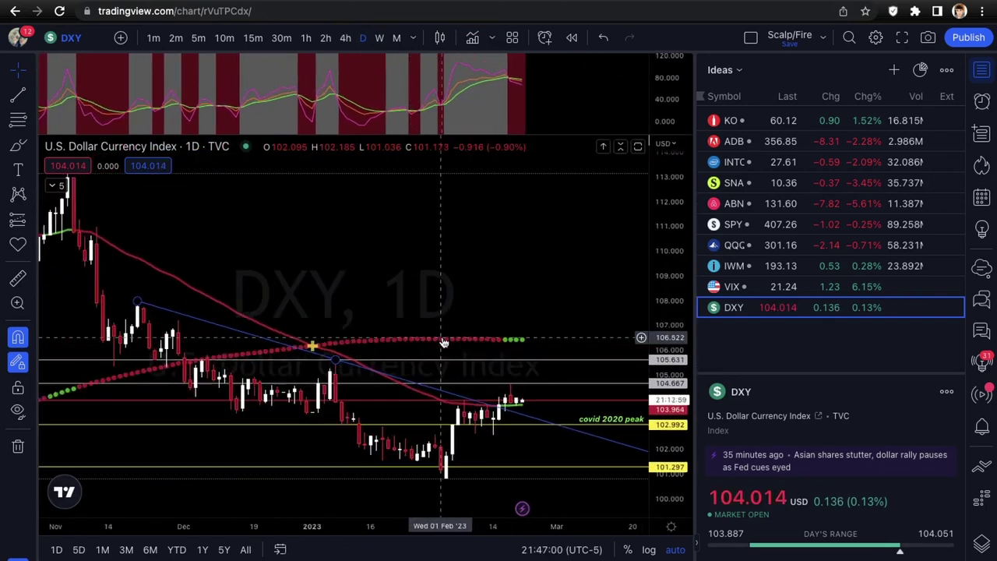
scroll(442, 343, "up", 1)
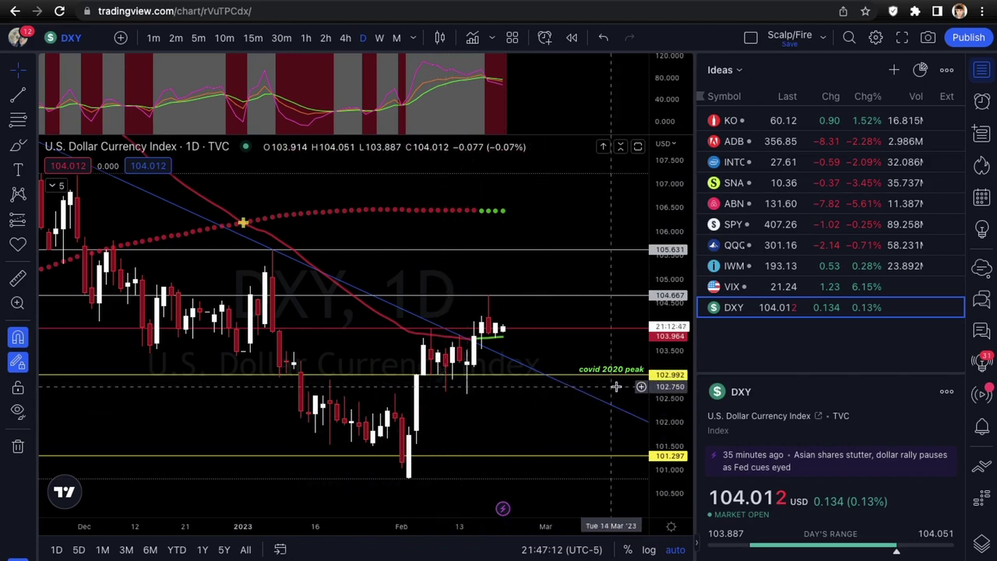
scroll(462, 411, "down", 1)
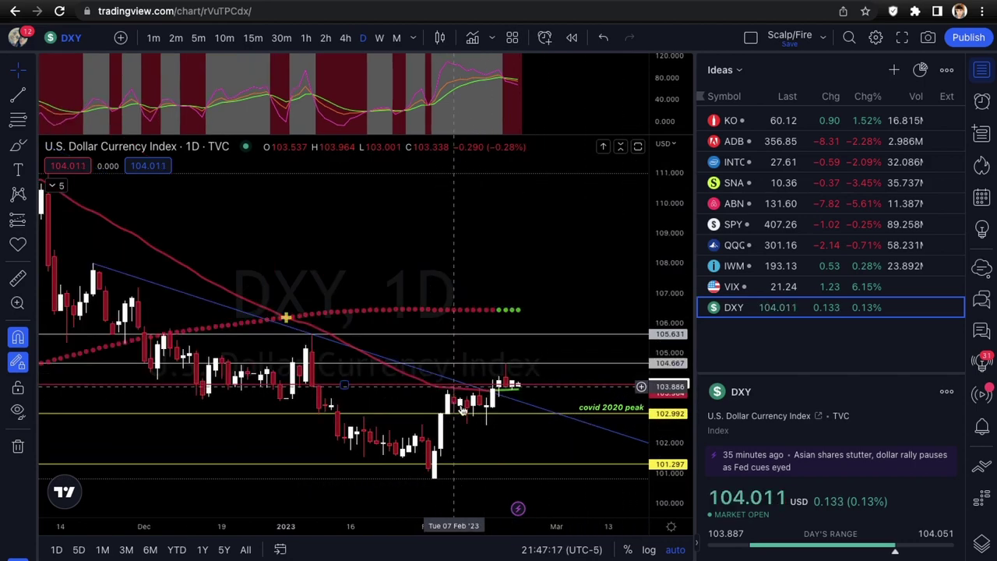
scroll(472, 427, "down", 1)
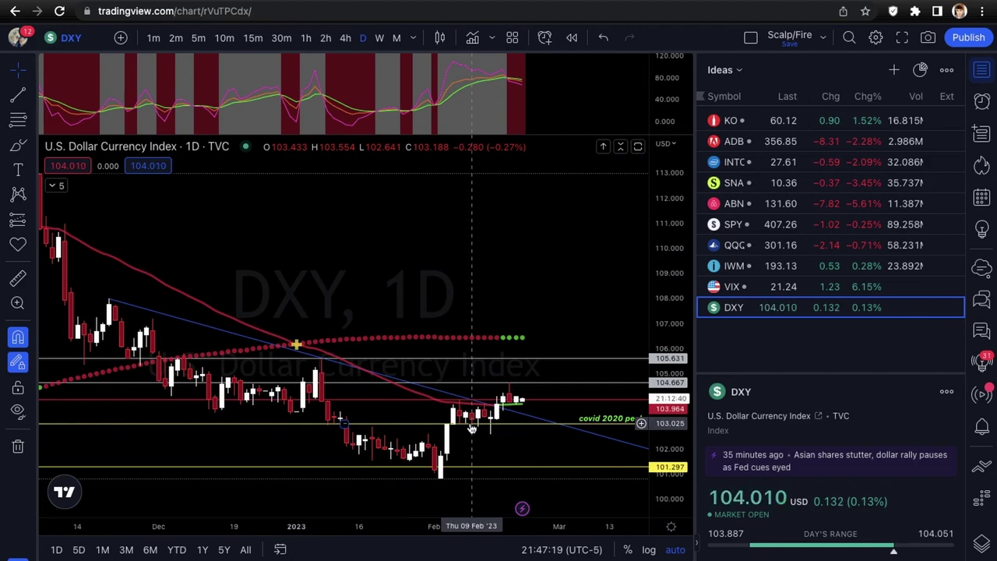
scroll(471, 427, "down", 1)
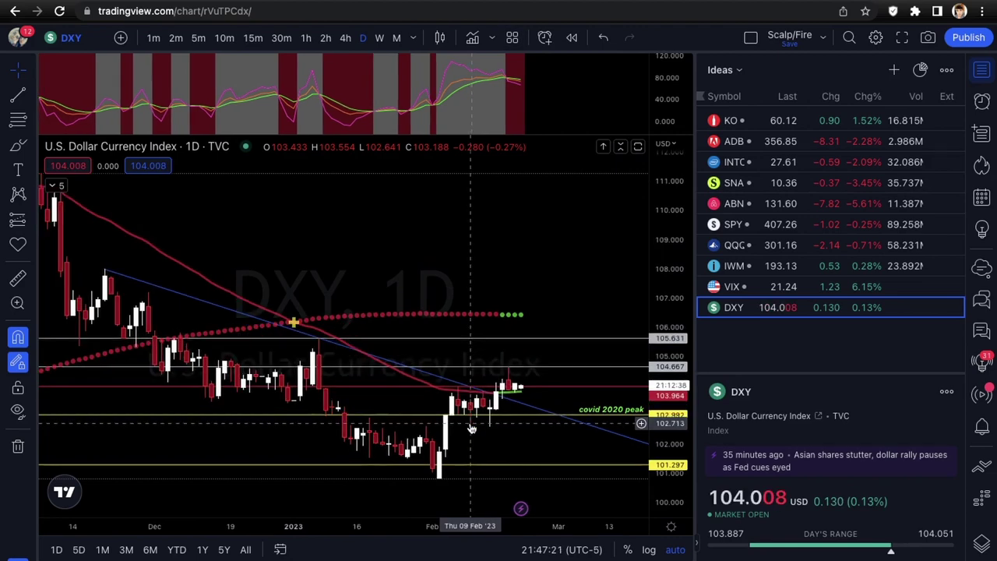
scroll(471, 427, "down", 1)
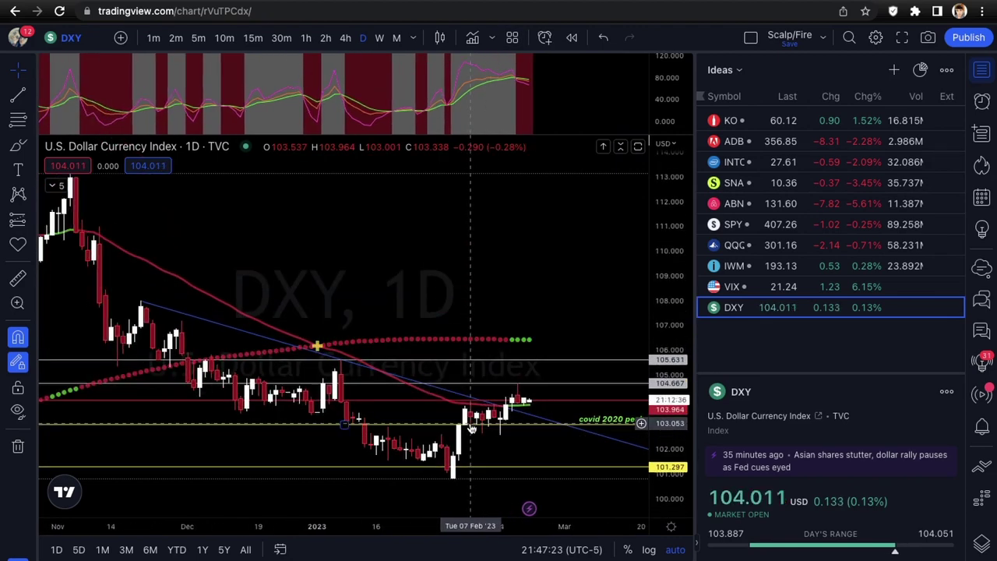
scroll(471, 428, "up", 2)
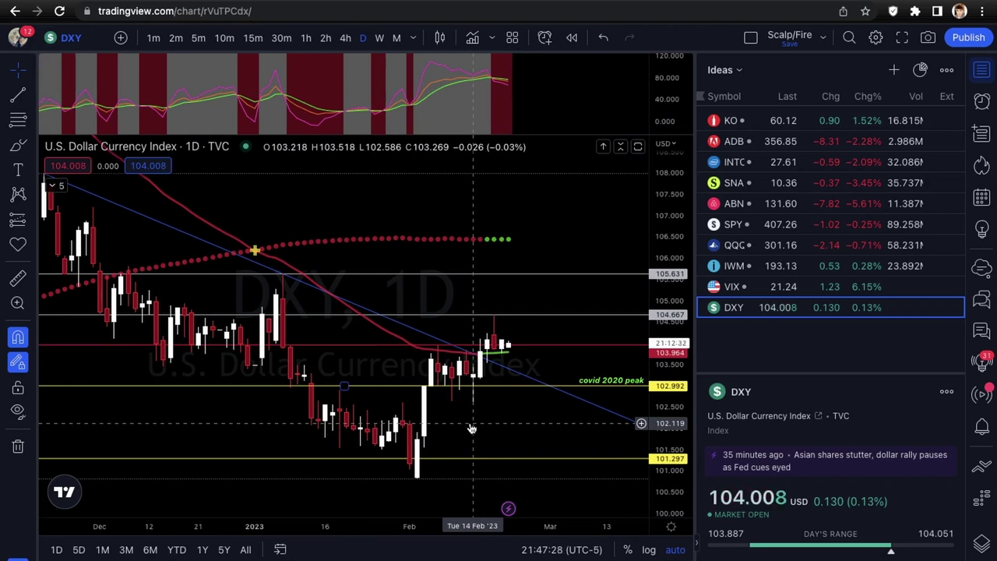
scroll(471, 428, "down", 1)
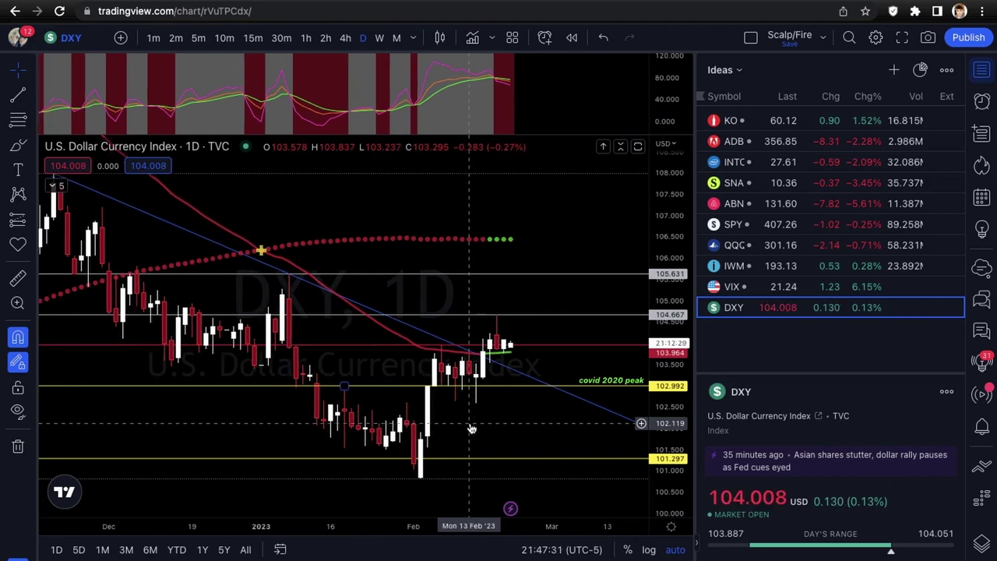
scroll(471, 427, "up", 1)
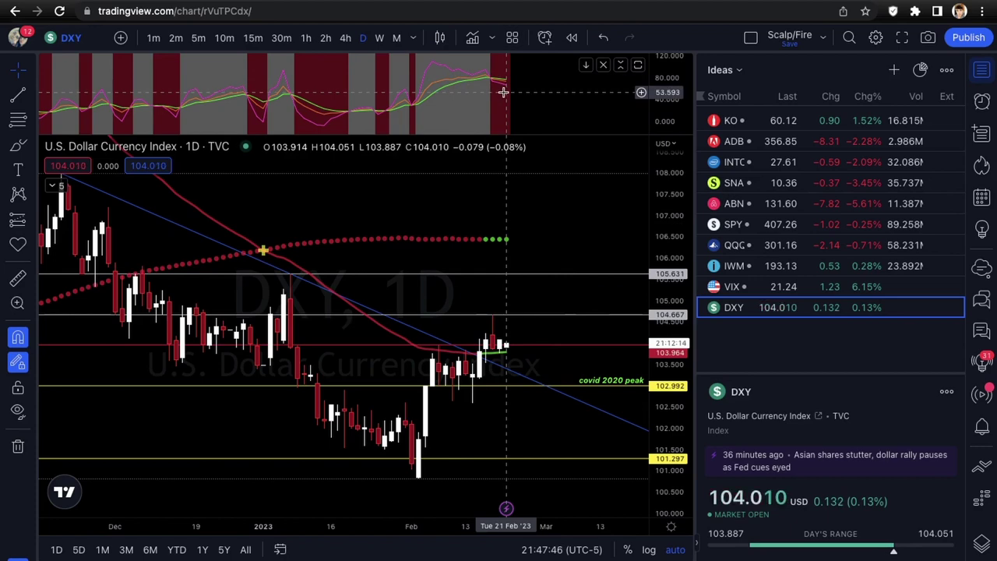
scroll(196, 234, "down", 1)
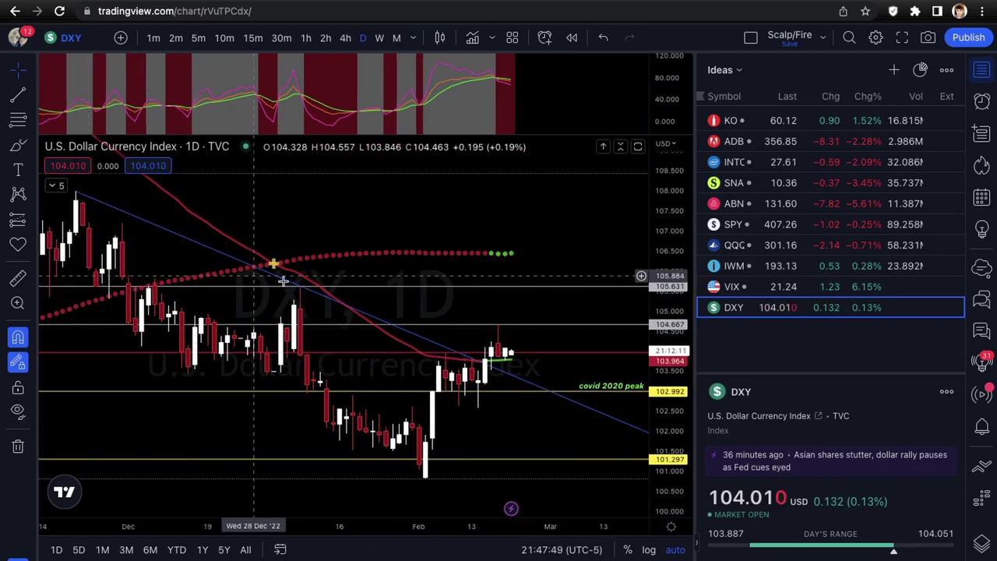